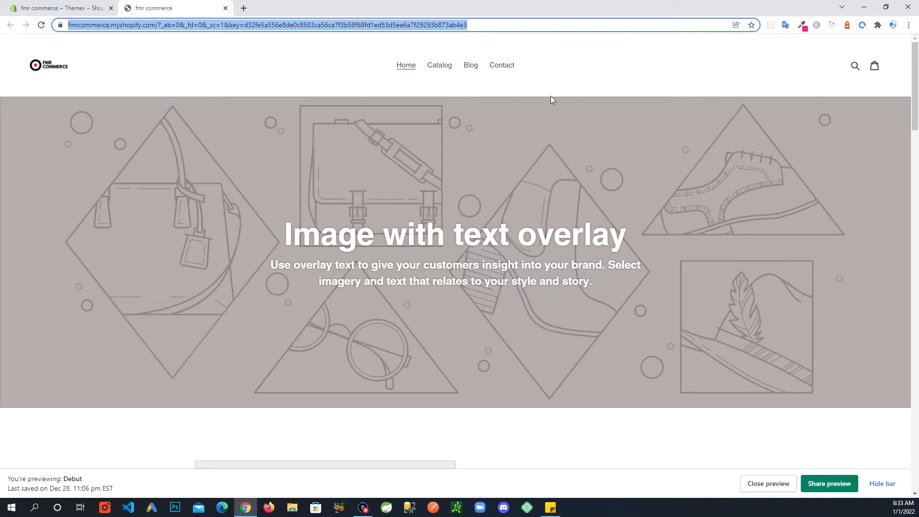
# - Look through the Debut theme's home page preview, from the header down to the footer
pyautogui.moveTo(914, 59); pyautogui.dragTo(892, 248)
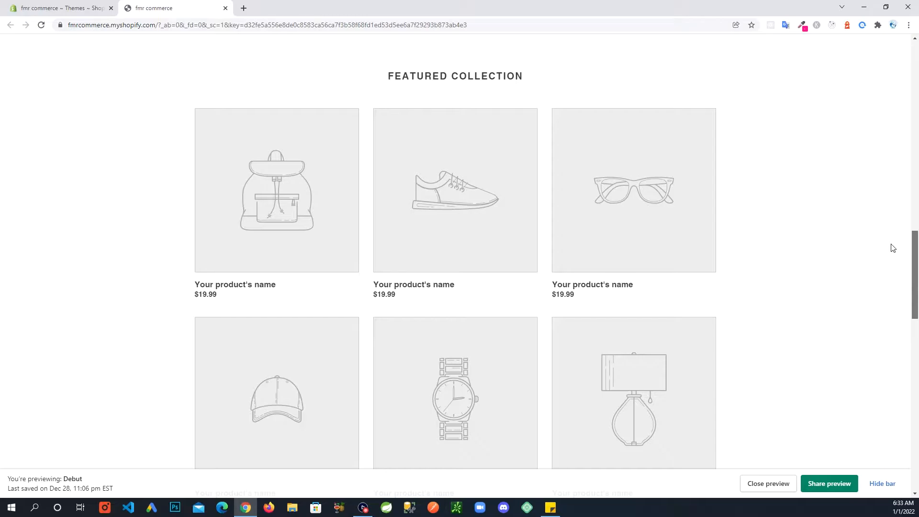
pyautogui.scroll(-2, 892, 253)
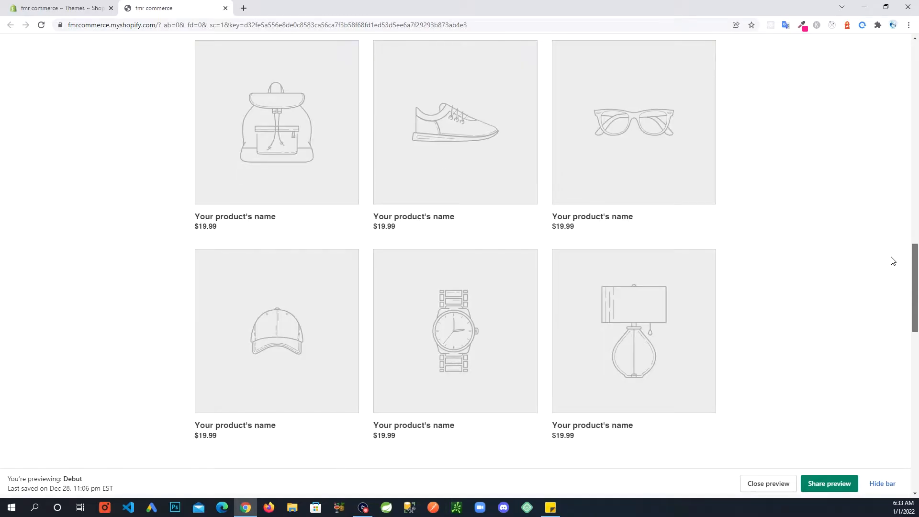
pyautogui.scroll(-8, 892, 261)
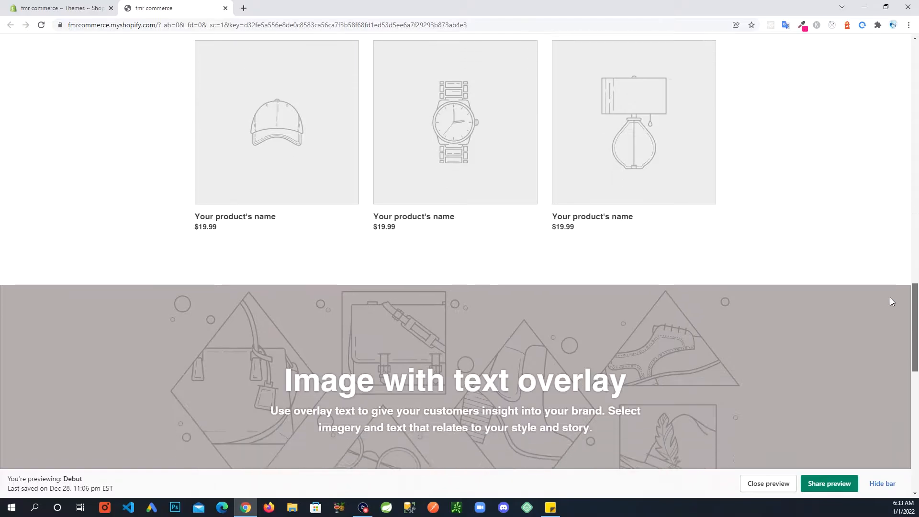
pyautogui.scroll(-7, 889, 332)
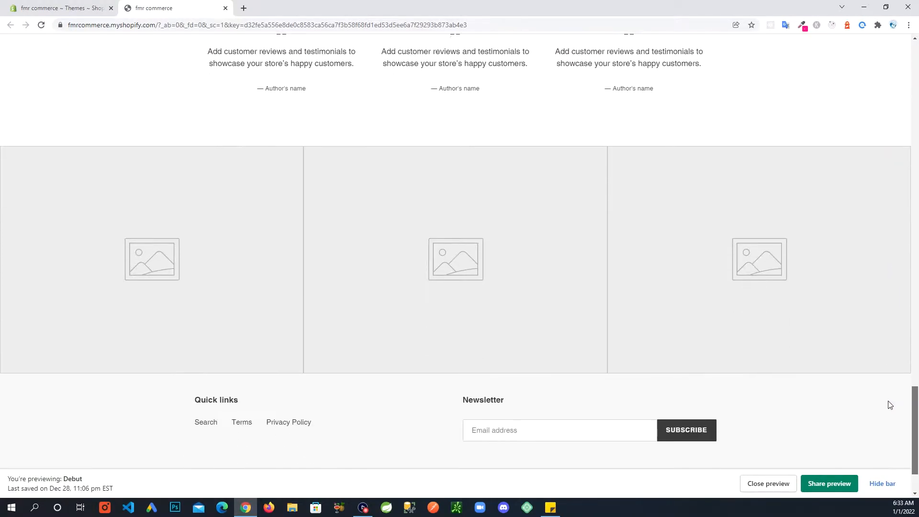
pyautogui.scroll(20, 892, 386)
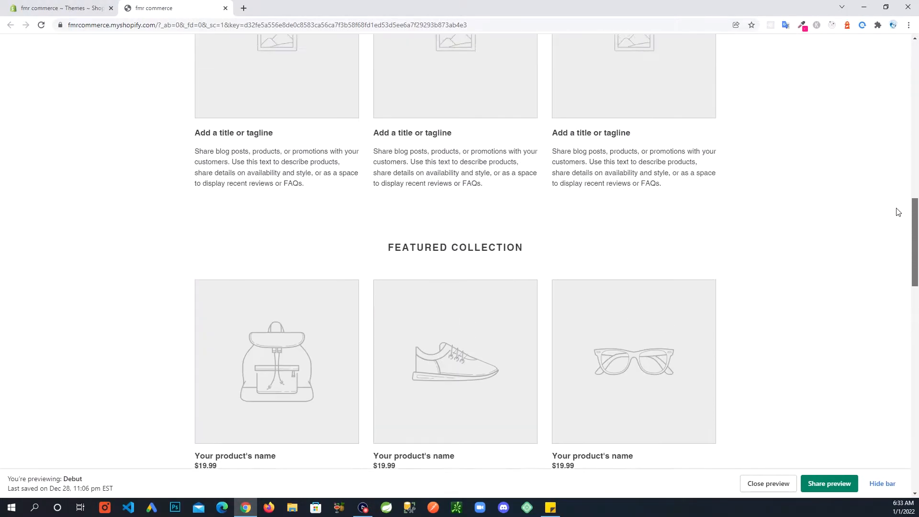
pyautogui.scroll(15, 899, 174)
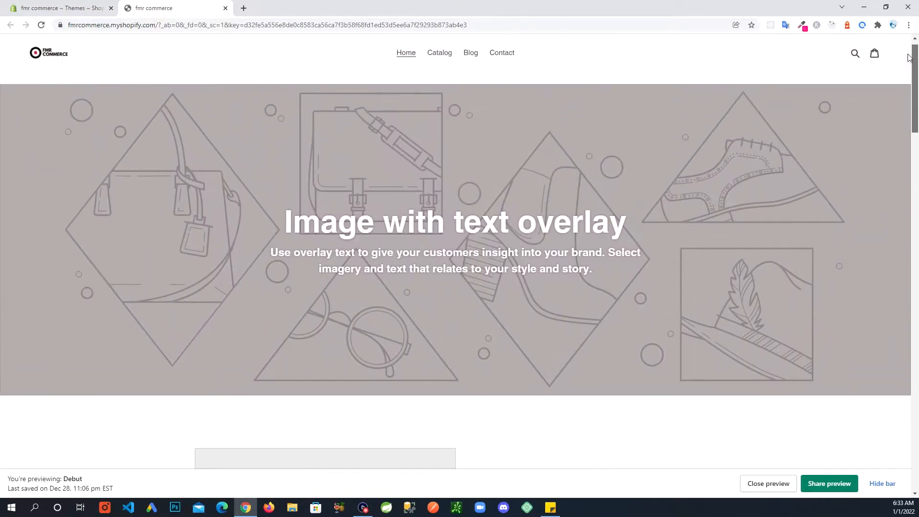
# - Open the current Debut theme for customization from the store's Themes page and look over the home page
pyautogui.click(60, 7)
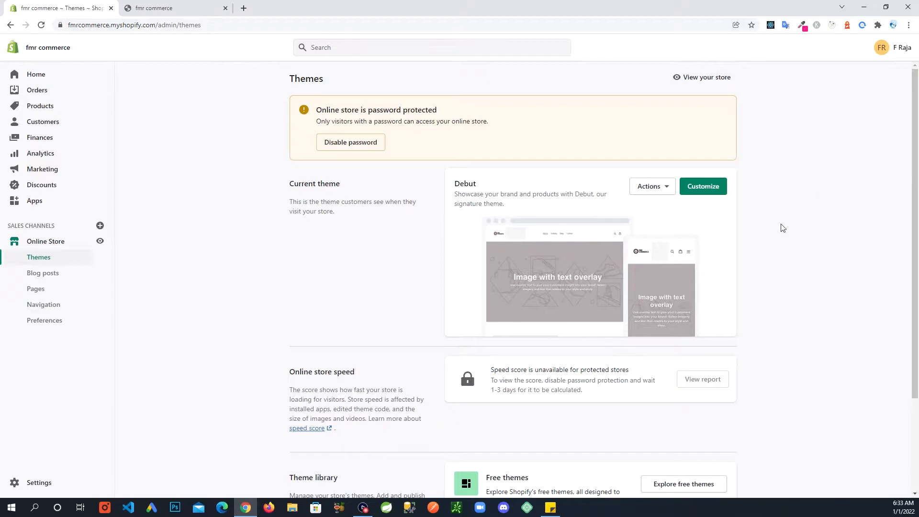
pyautogui.click(713, 191)
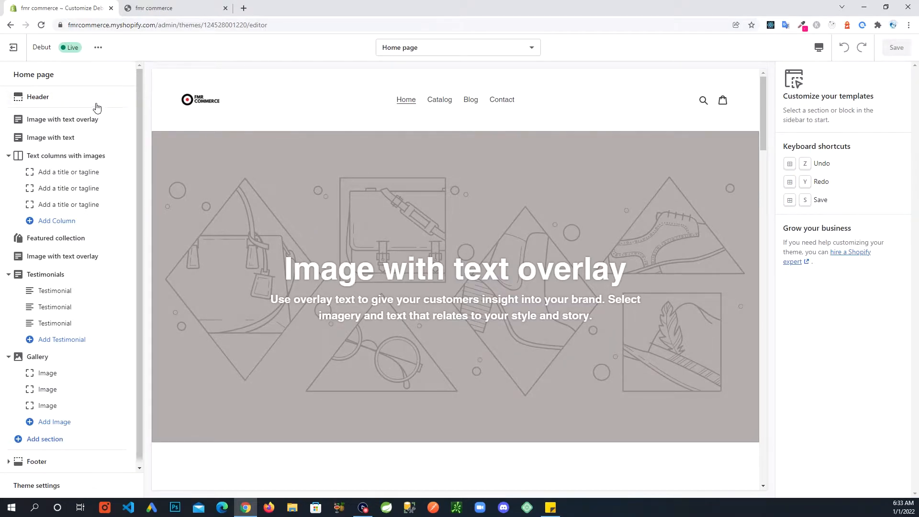
pyautogui.scroll(-6, 414, 259)
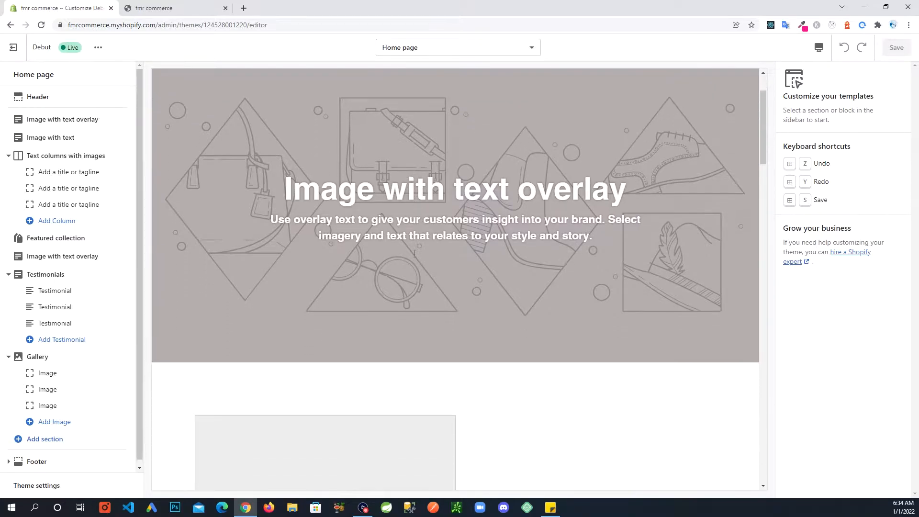
pyautogui.scroll(-2, 413, 257)
pyautogui.scroll(5, 409, 262)
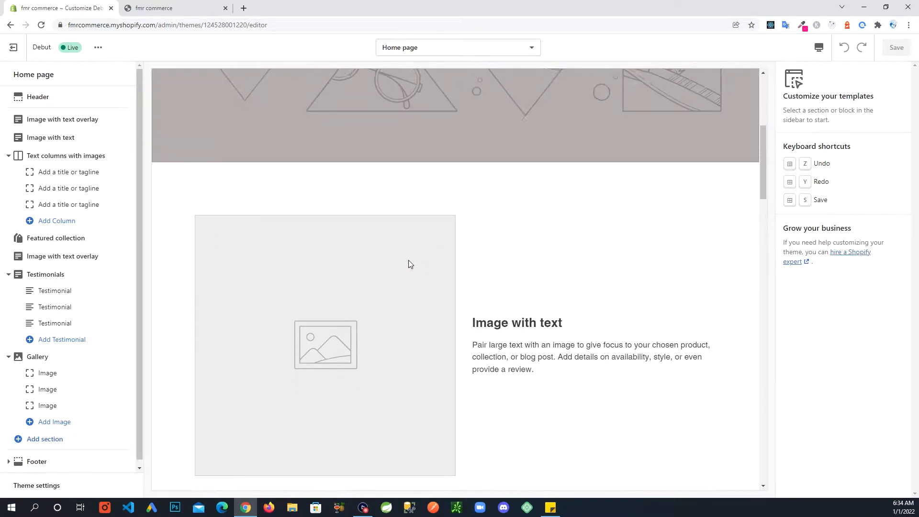
pyautogui.scroll(4, 408, 260)
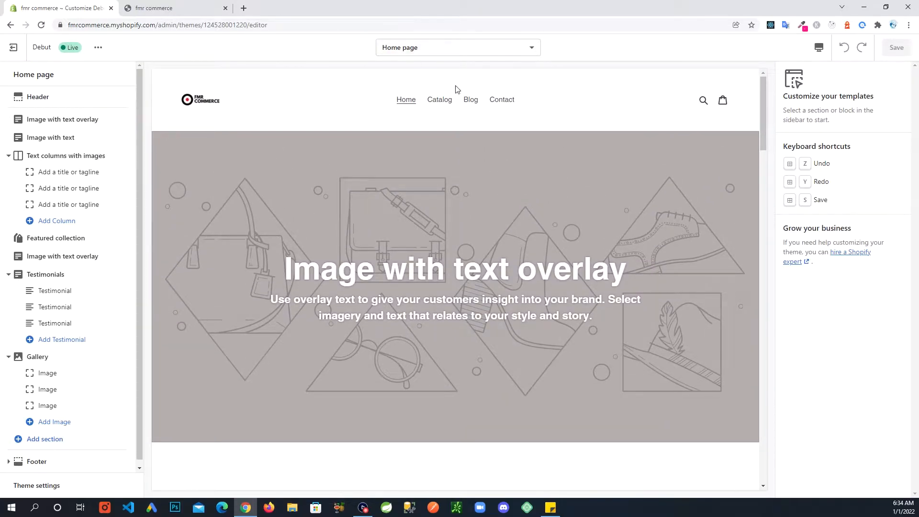
# - Examine the Header section's settings for logo, logo width, menu and announcement bar
pyautogui.click(62, 102)
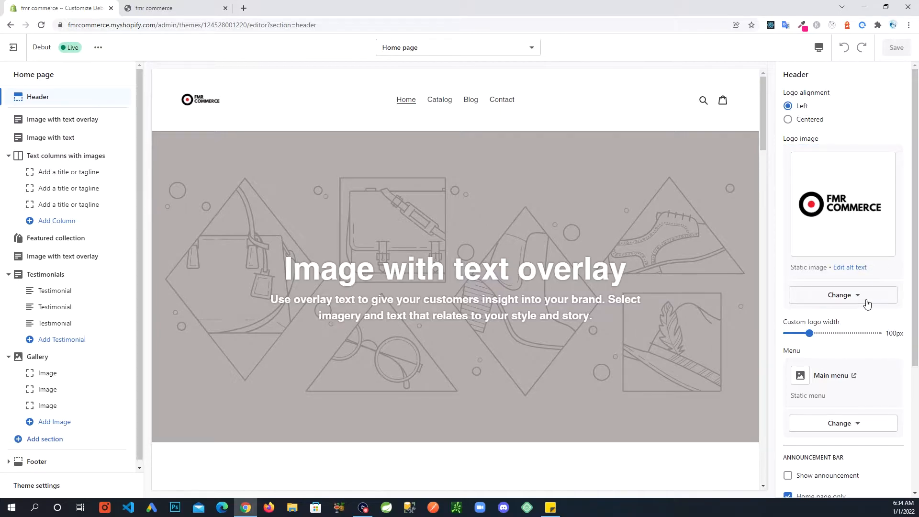
pyautogui.scroll(-1, 859, 310)
pyautogui.scroll(-1, 859, 310)
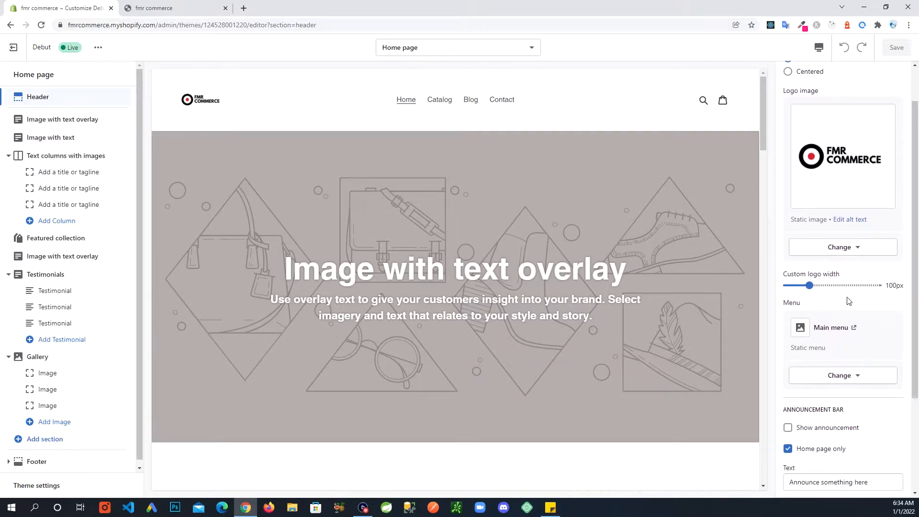
pyautogui.scroll(1, 848, 300)
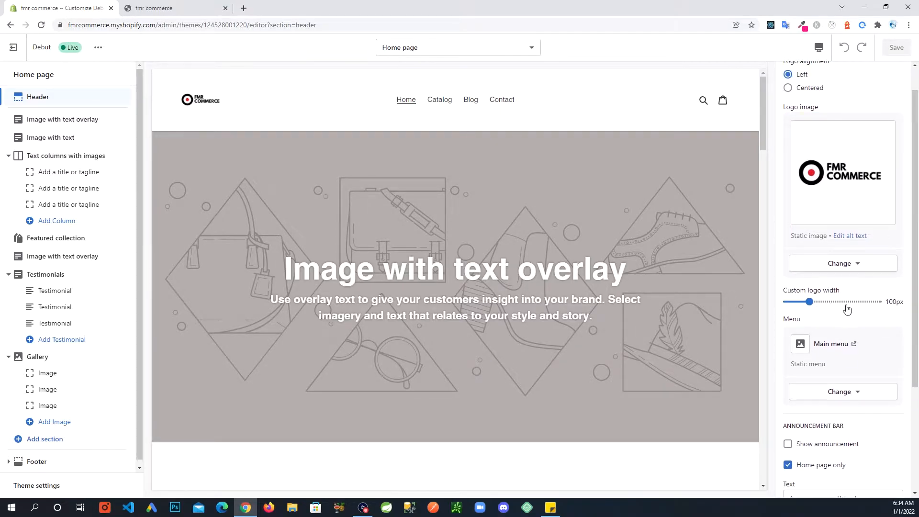
pyautogui.scroll(-2, 846, 309)
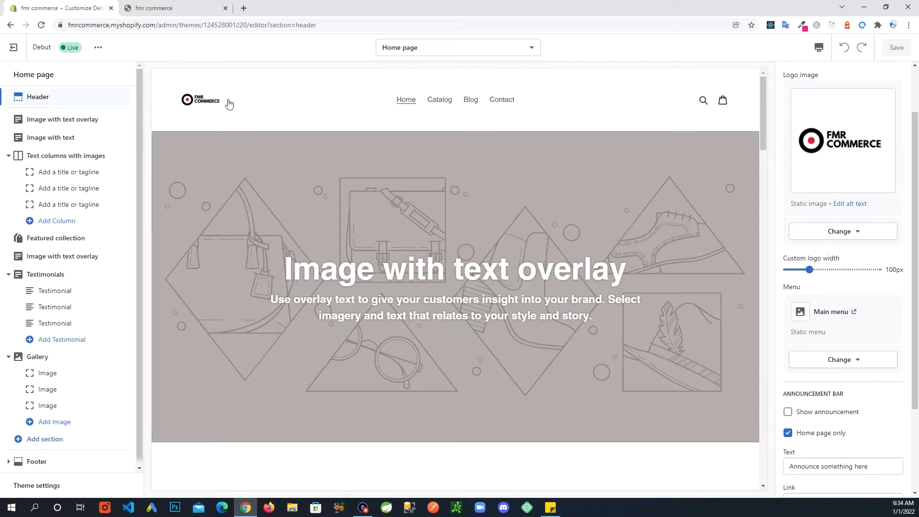
pyautogui.scroll(-1, 870, 373)
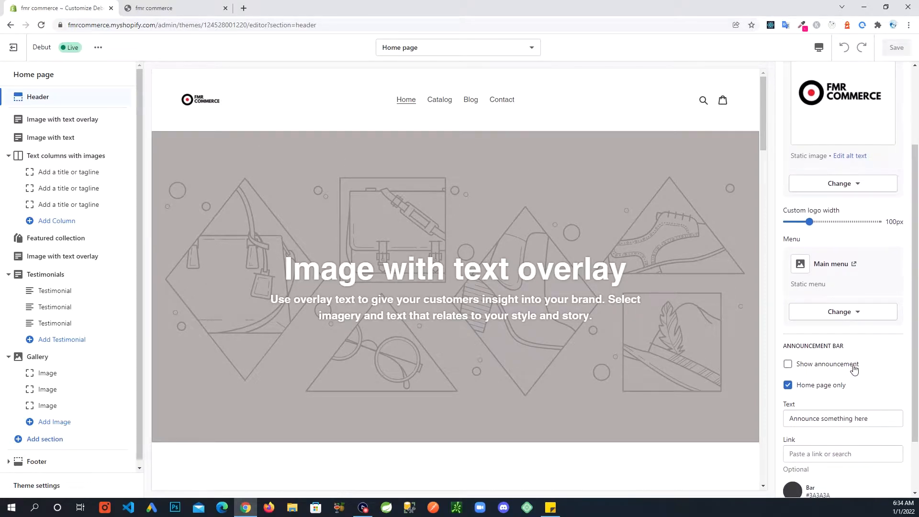
pyautogui.scroll(-1, 846, 374)
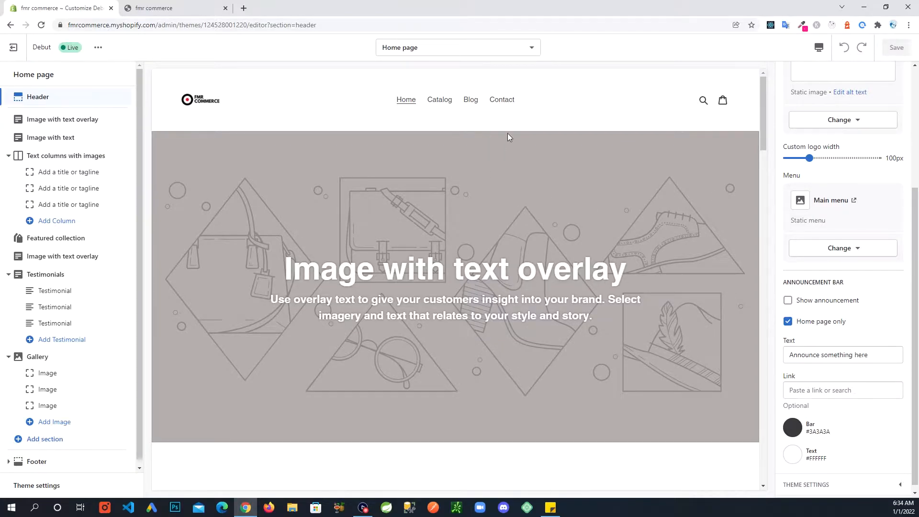
# - Try out the header's announcement bar by showing it and hiding it again
pyautogui.click(787, 300)
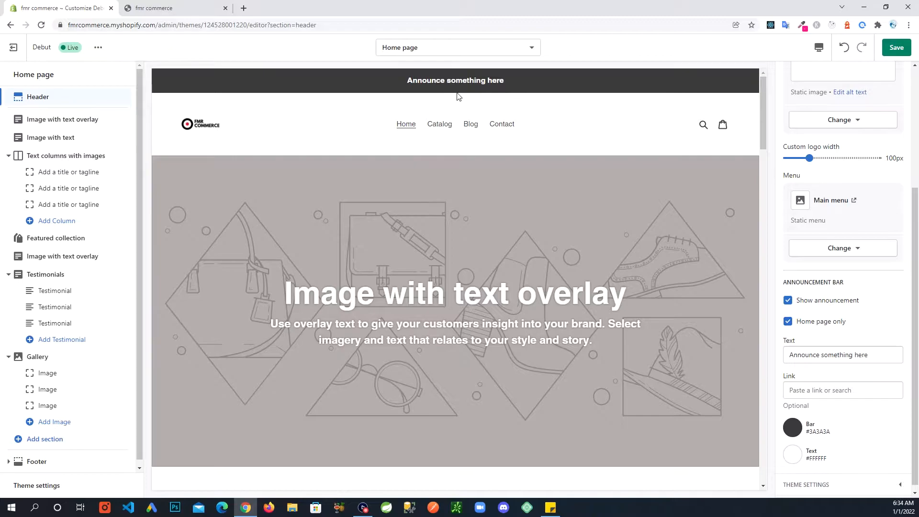
pyautogui.click(788, 300)
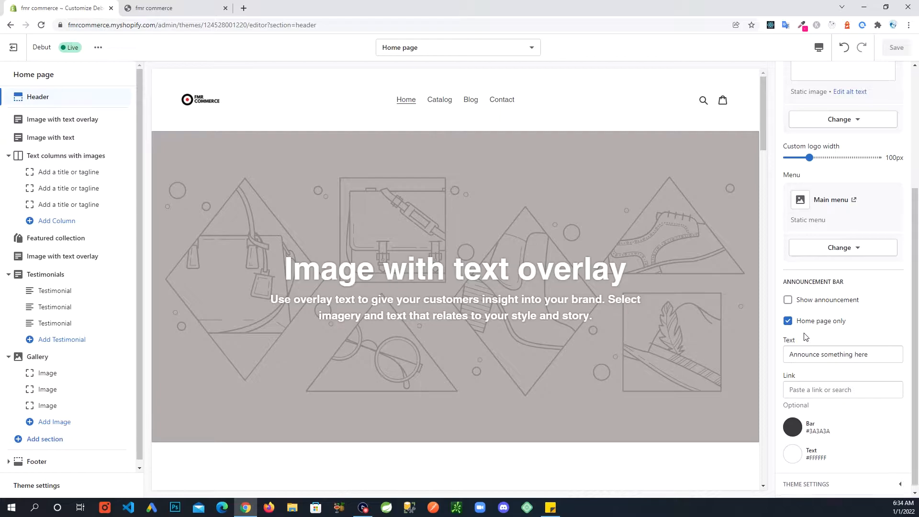
pyautogui.scroll(-1, 804, 336)
pyautogui.click(834, 351)
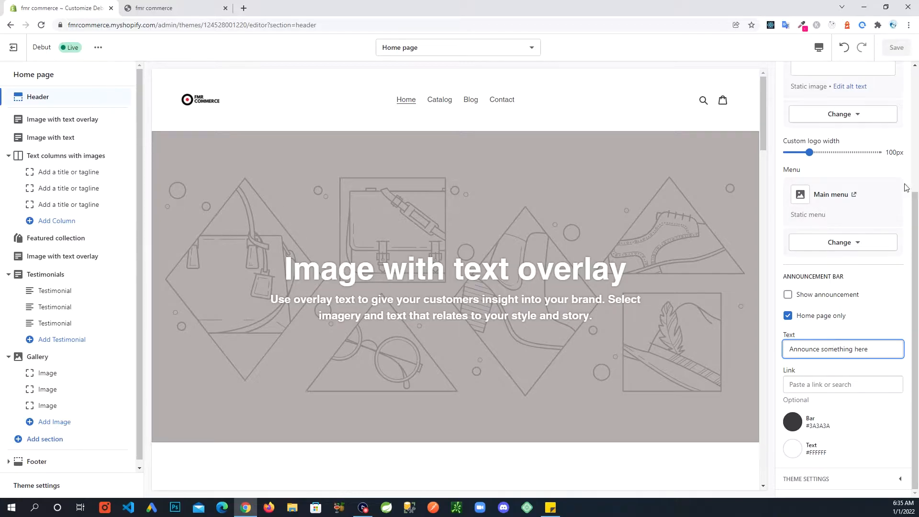
# - Examine the settings of the first image with text overlay, image with text, text columns with images and featured collection sections
pyautogui.click(79, 125)
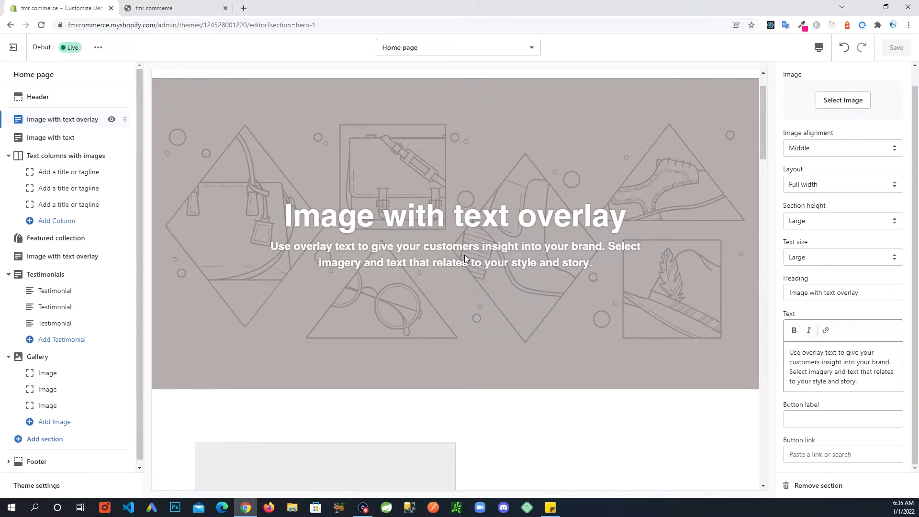
pyautogui.scroll(-3, 445, 264)
pyautogui.scroll(-1, 478, 287)
pyautogui.click(56, 140)
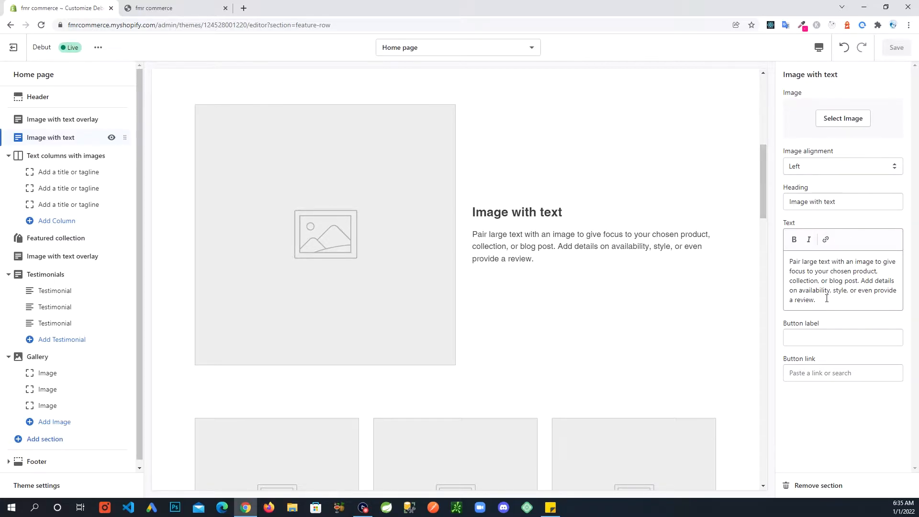
pyautogui.click(73, 160)
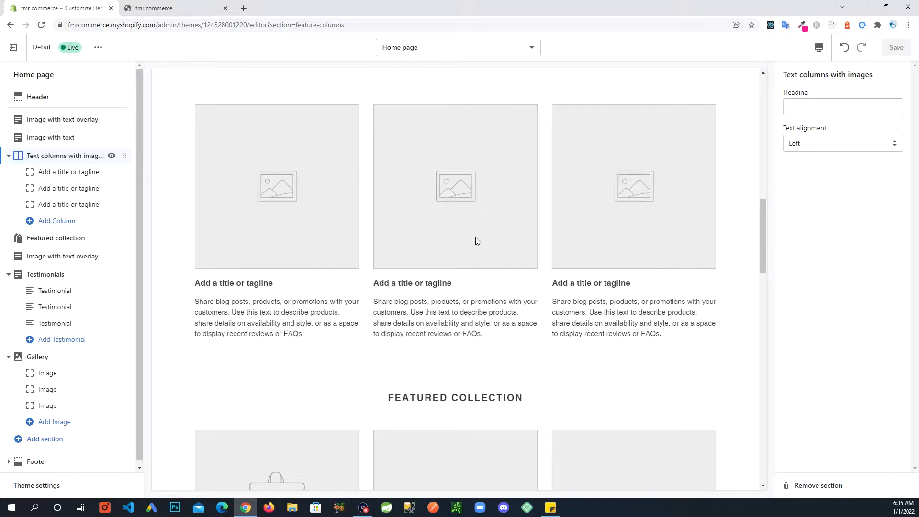
pyautogui.click(58, 243)
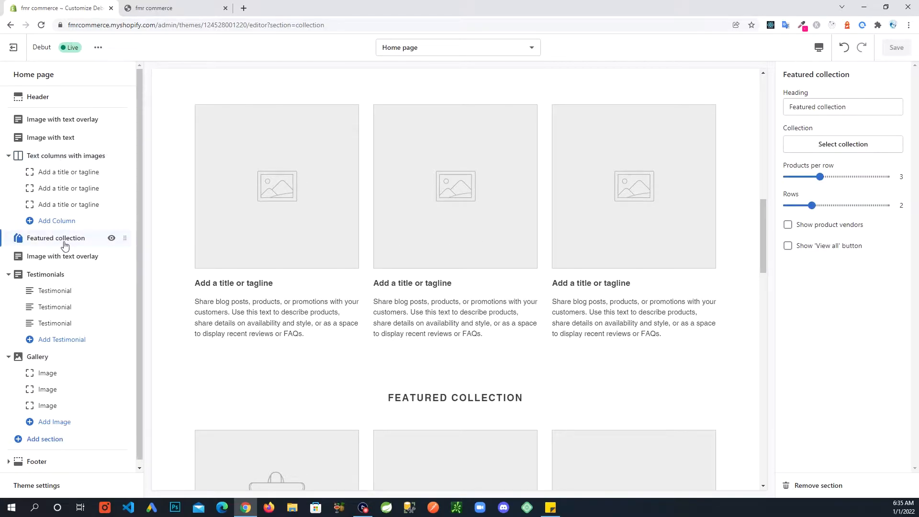
# - Examine the second image with text overlay section below the featured collection, plus the Testimonials and Gallery sections
pyautogui.click(76, 259)
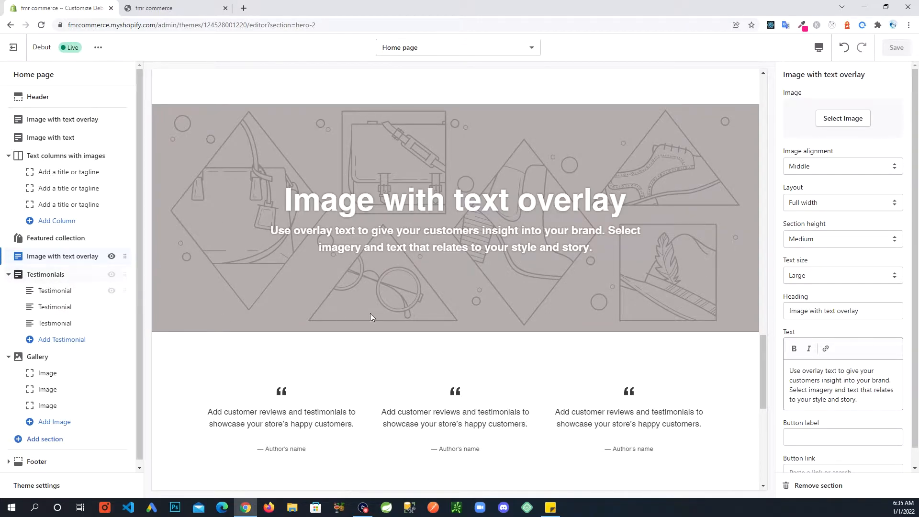
pyautogui.scroll(3, 424, 343)
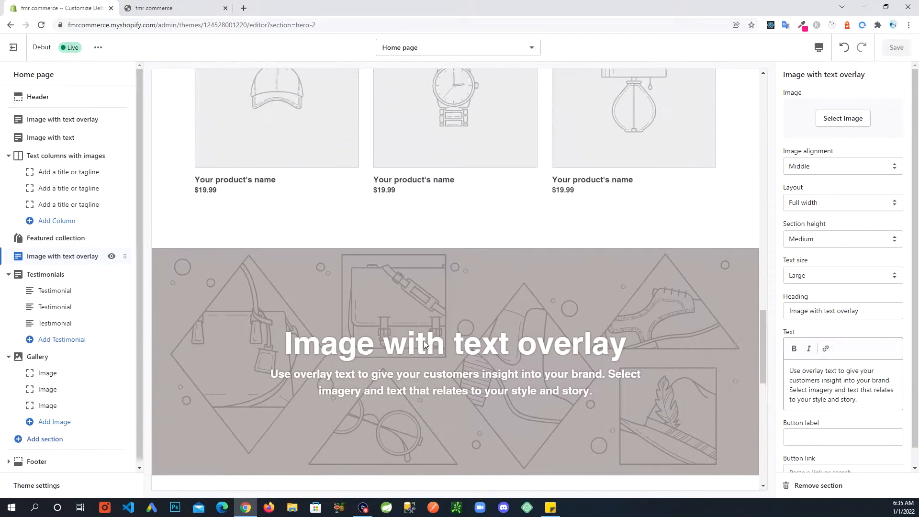
pyautogui.moveTo(765, 343); pyautogui.dragTo(753, 361)
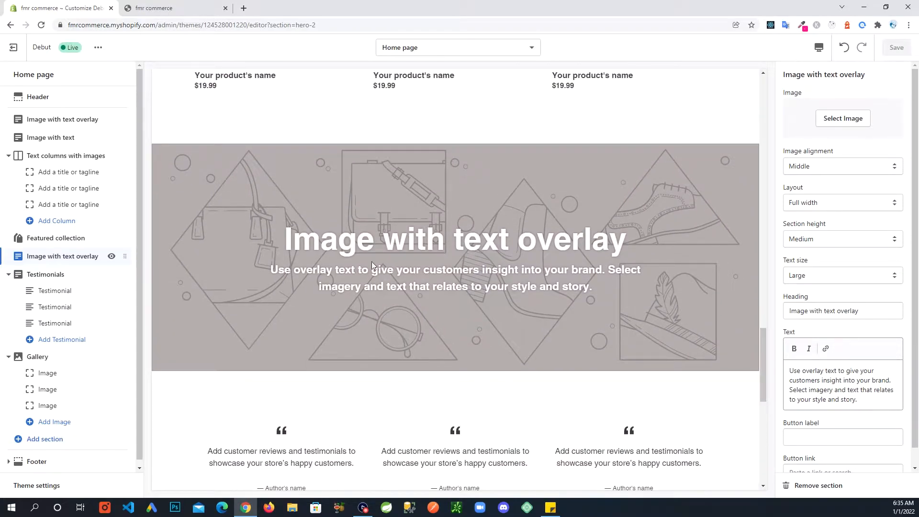
pyautogui.click(46, 276)
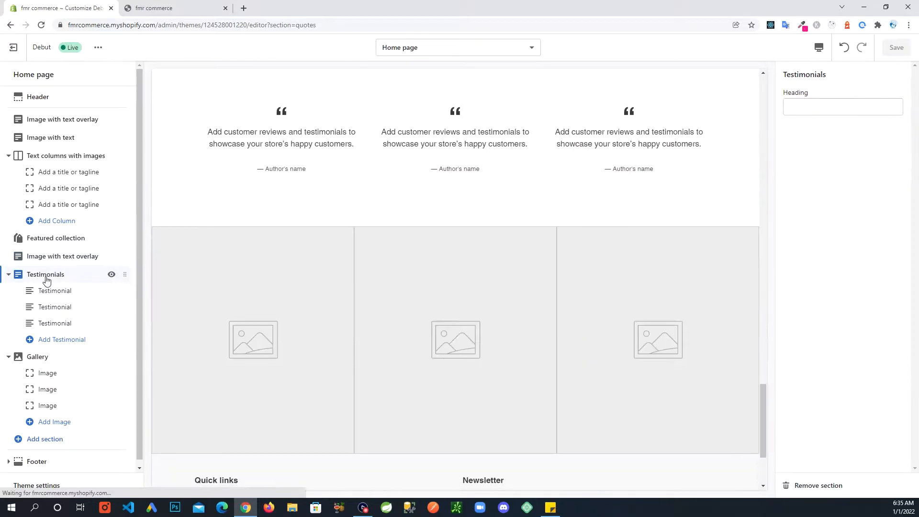
pyautogui.click(56, 357)
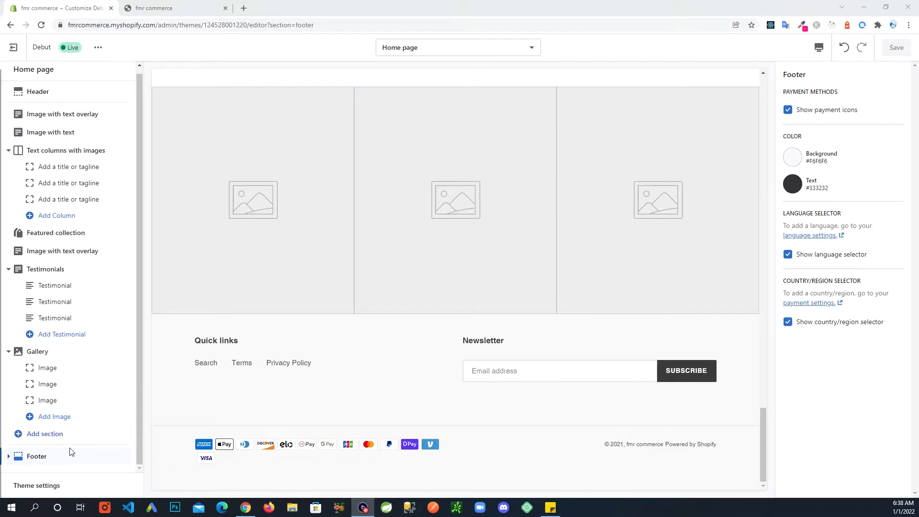
# - Expand the Footer section's blocks and compare the lower home page sections with their order in the section list
pyautogui.click(51, 458)
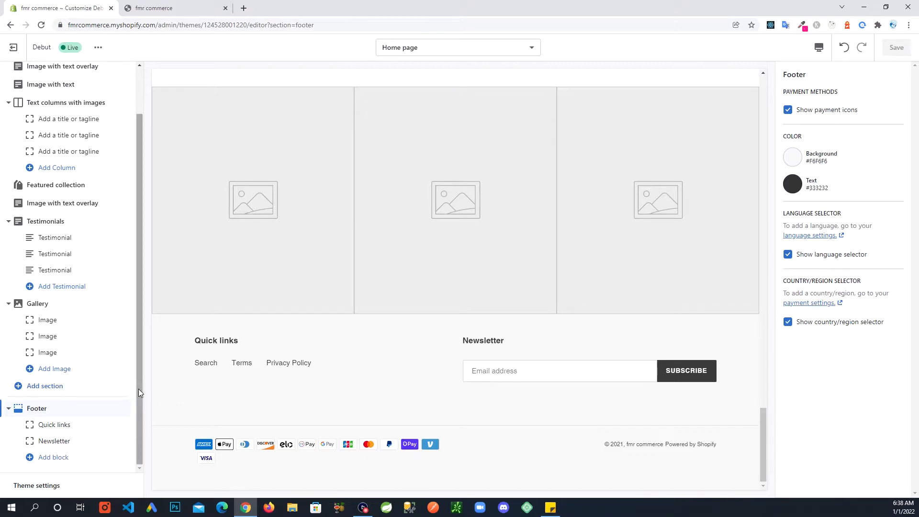
pyautogui.moveTo(138, 389); pyautogui.dragTo(241, 317)
pyautogui.scroll(5, 343, 322)
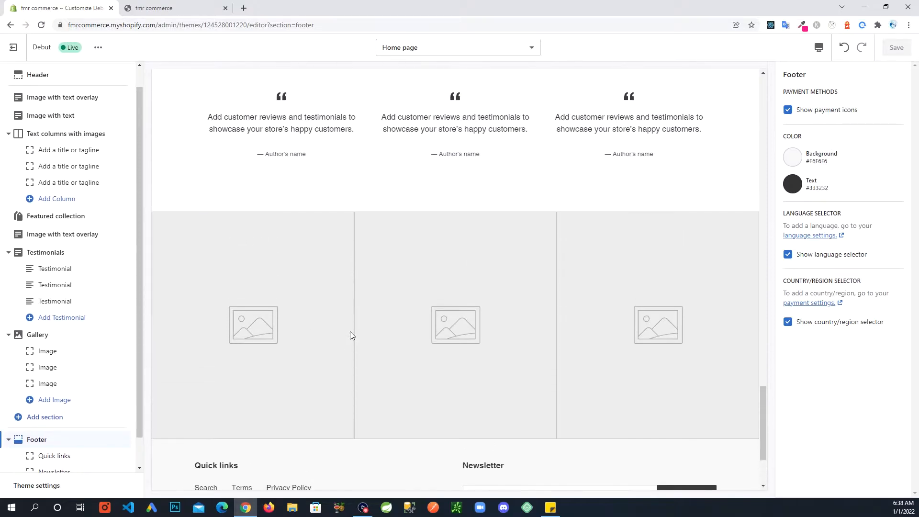
pyautogui.scroll(3, 352, 345)
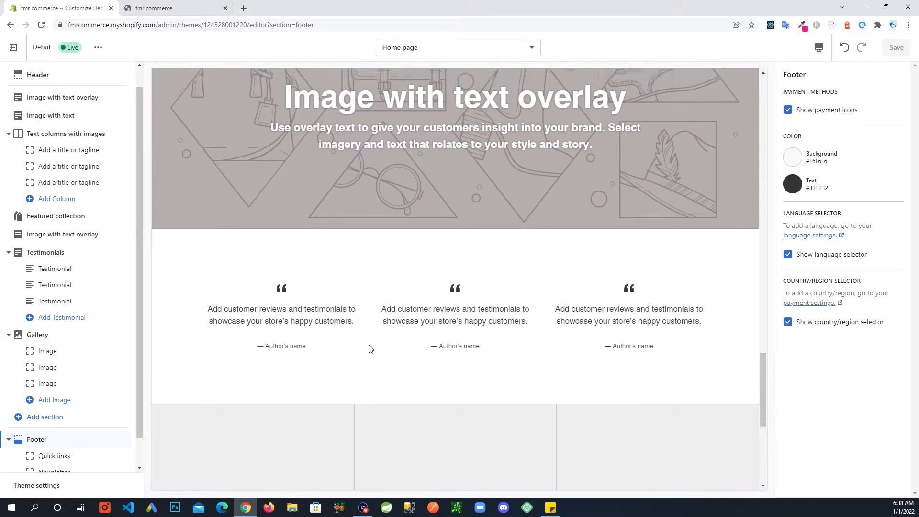
pyautogui.scroll(-7, 333, 406)
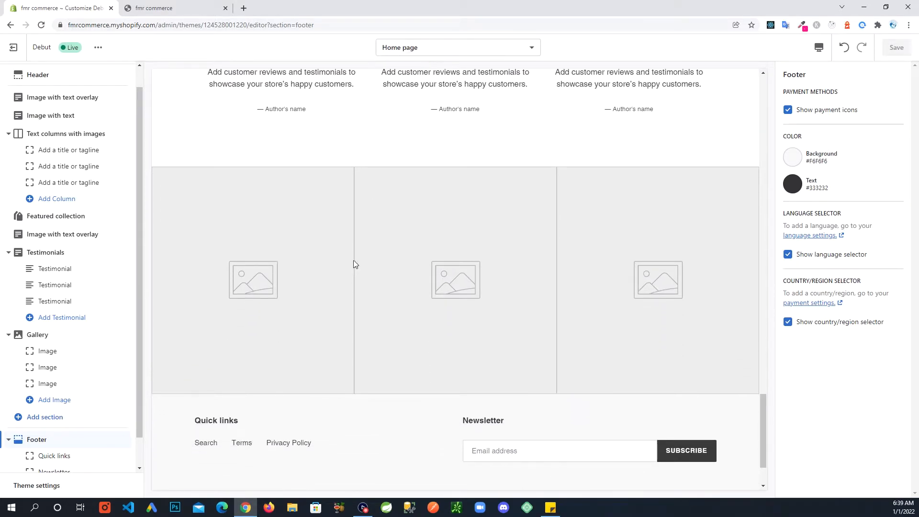
pyautogui.scroll(1, 349, 311)
pyautogui.scroll(-2, 348, 332)
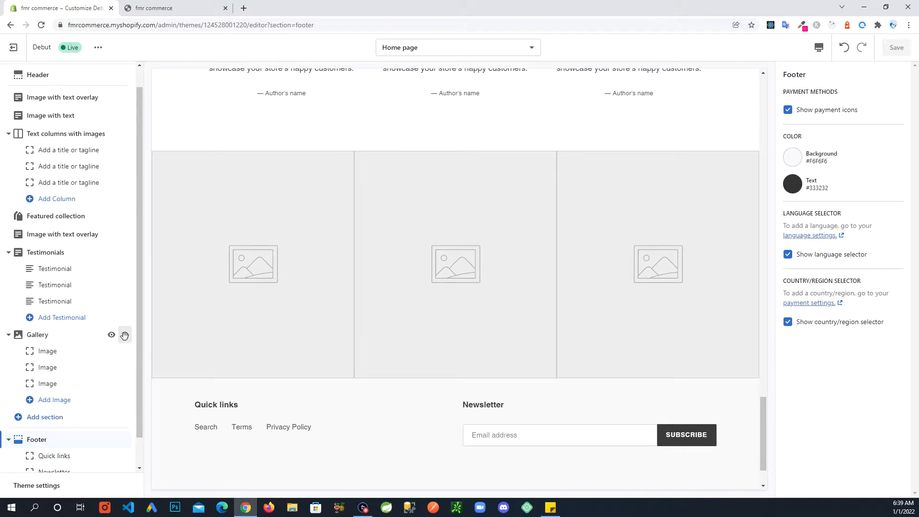
pyautogui.scroll(-1, 98, 368)
pyautogui.scroll(2, 100, 369)
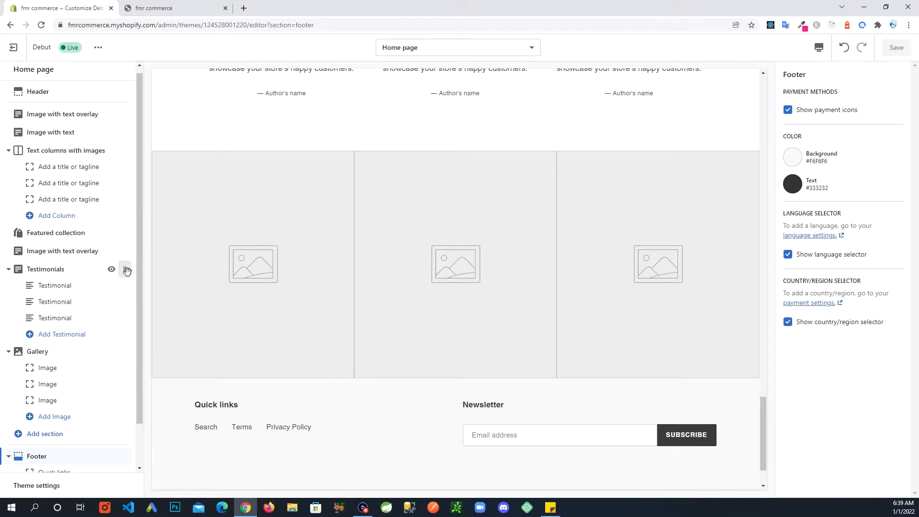
# - Move the Testimonials section below the Gallery section and save the theme
pyautogui.moveTo(127, 270); pyautogui.dragTo(103, 378)
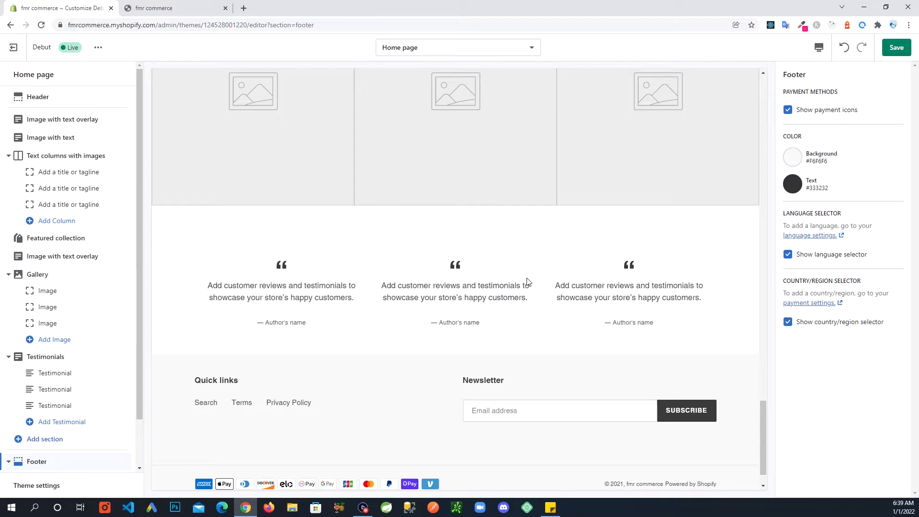
pyautogui.click(891, 48)
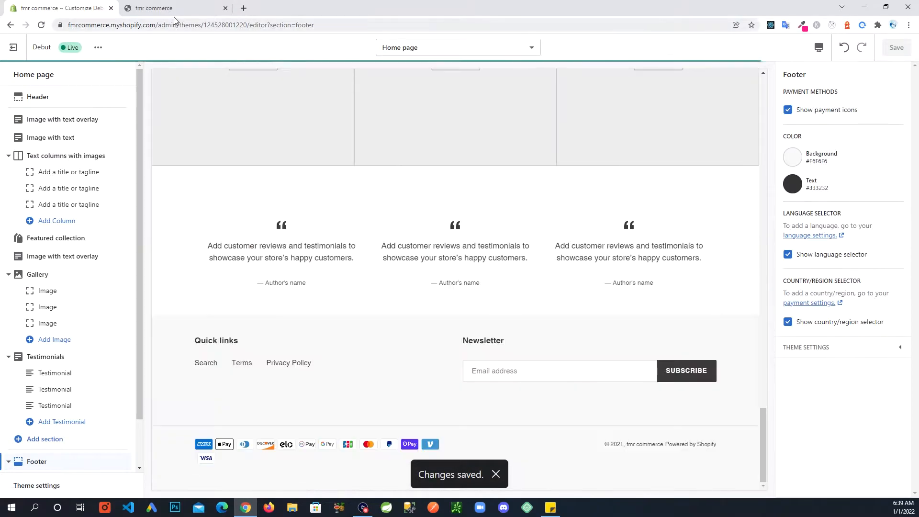
# - Reload the store preview in the other browser tab, check the order of the lower sections, and return to the theme editor
pyautogui.click(173, 12)
pyautogui.click(41, 26)
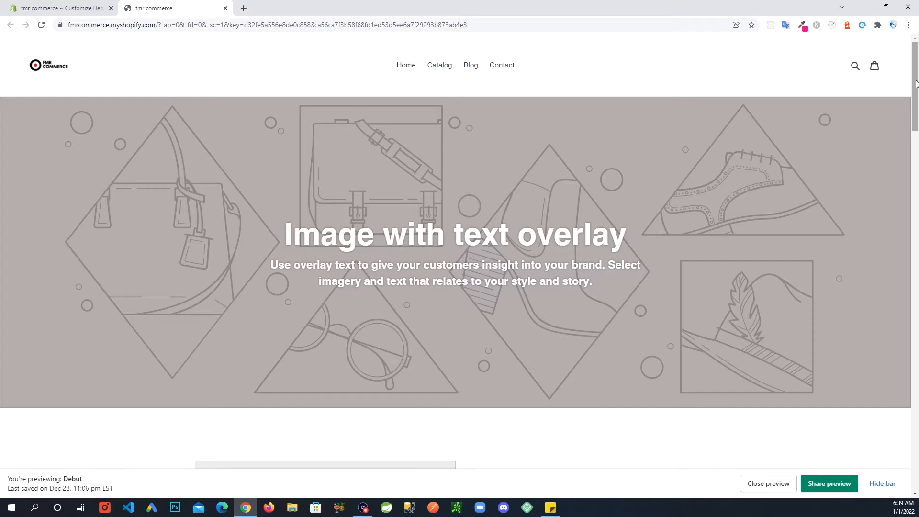
pyautogui.moveTo(916, 76); pyautogui.dragTo(914, 438)
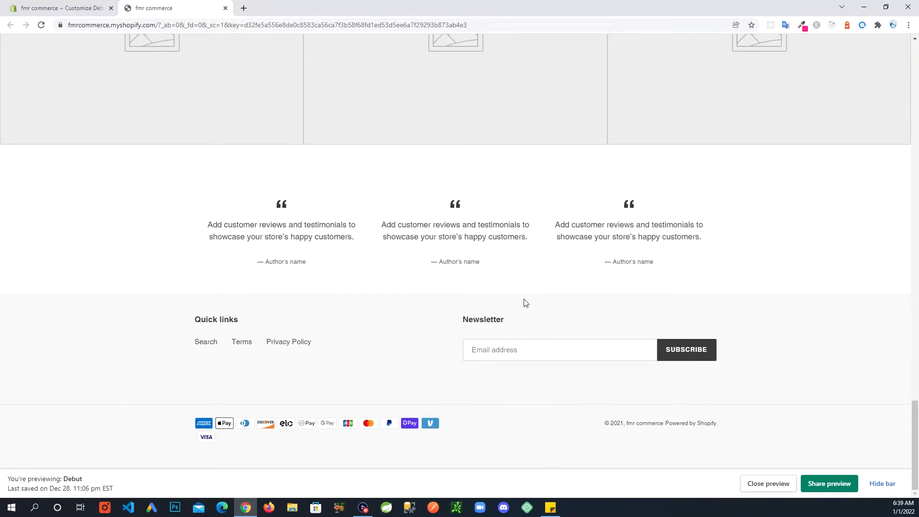
pyautogui.click(52, 7)
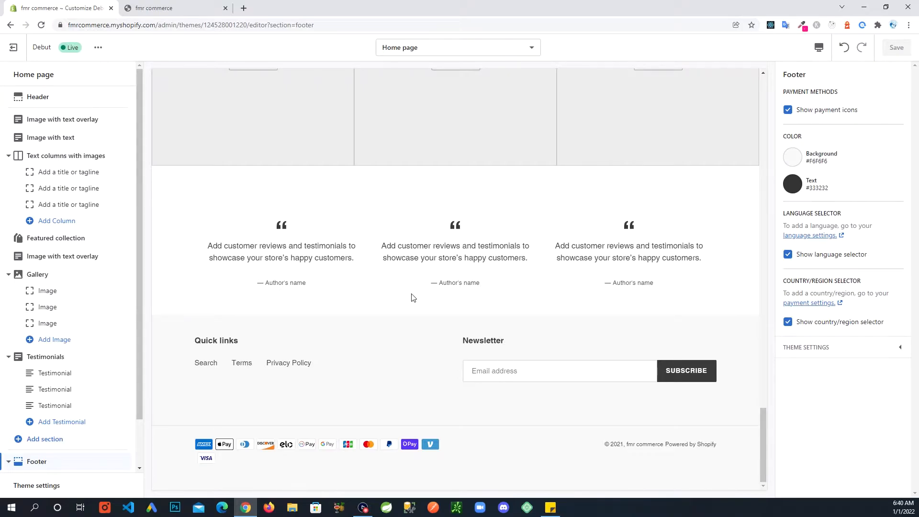
# - Remove the Text columns with images section from the home page
pyautogui.moveTo(762, 418); pyautogui.dragTo(768, 57)
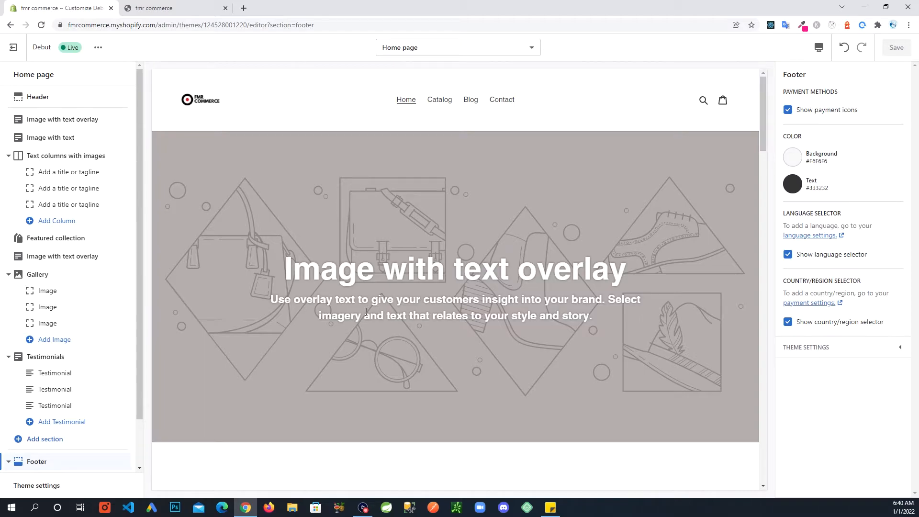
pyautogui.scroll(-2, 366, 311)
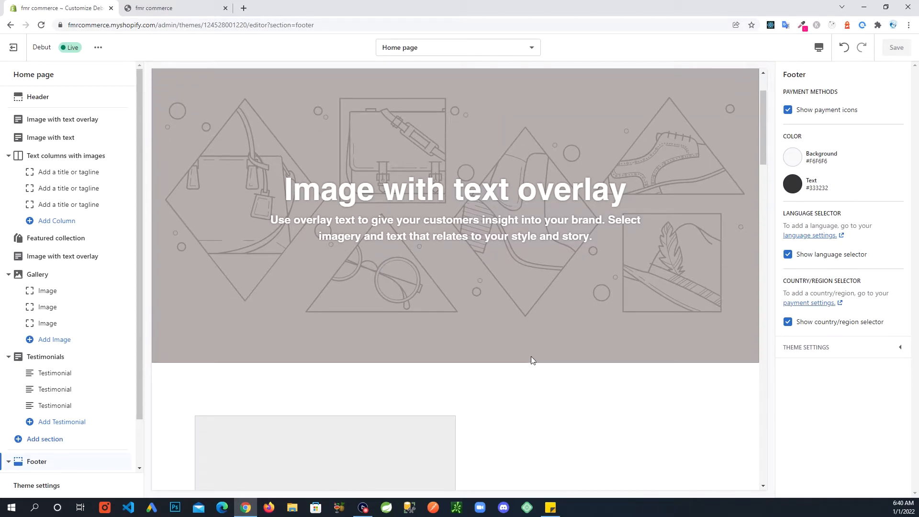
pyautogui.scroll(1, 531, 360)
pyautogui.scroll(-6, 453, 387)
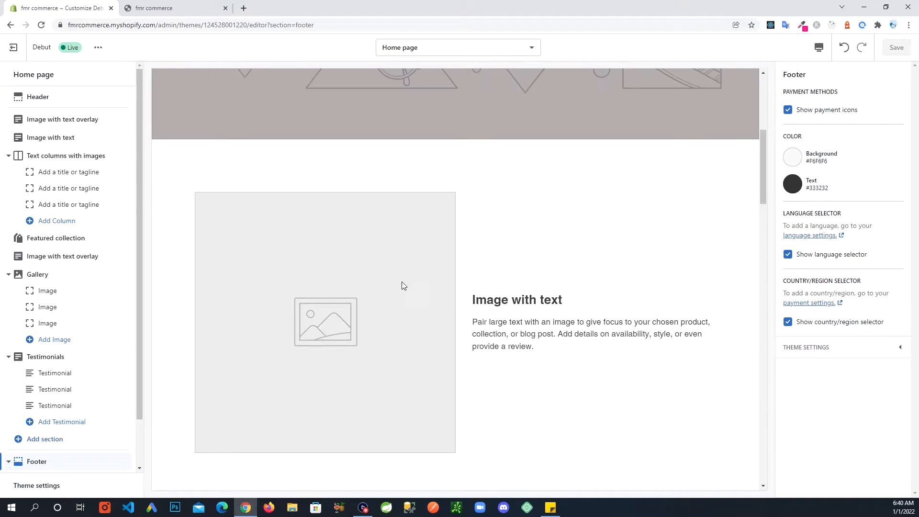
pyautogui.scroll(-8, 510, 321)
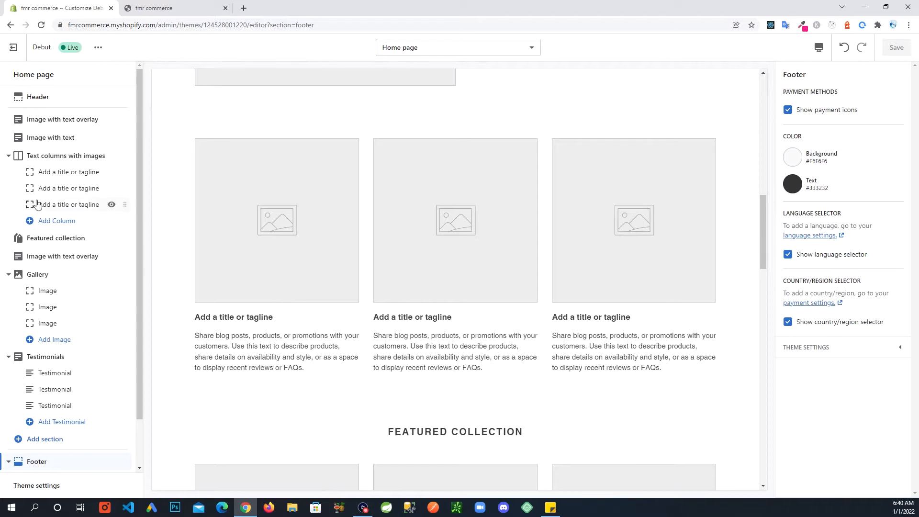
pyautogui.click(74, 158)
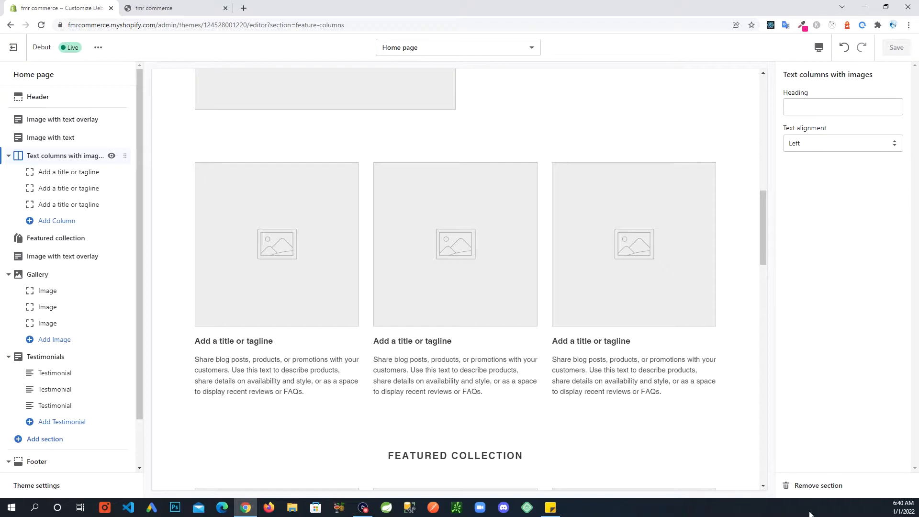
pyautogui.click(806, 486)
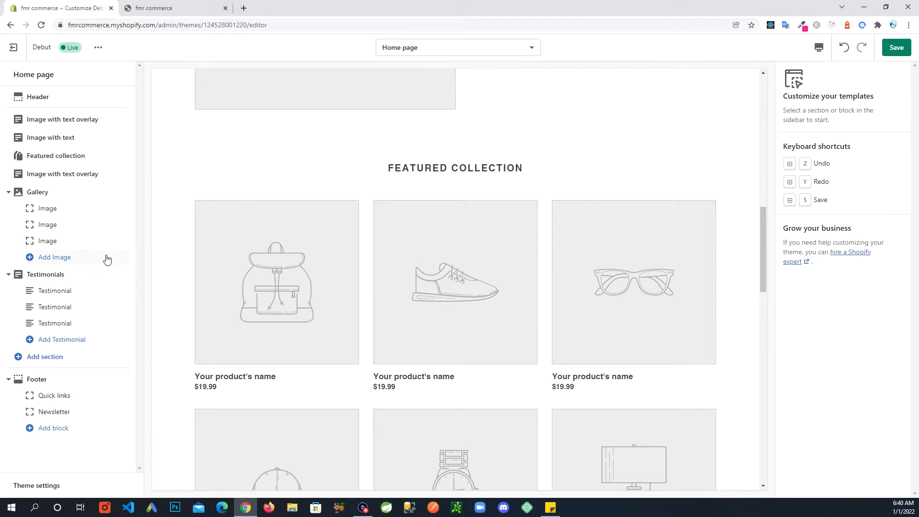
# - Remove the Featured collection section and the second Image with text overlay section from the home page
pyautogui.click(53, 157)
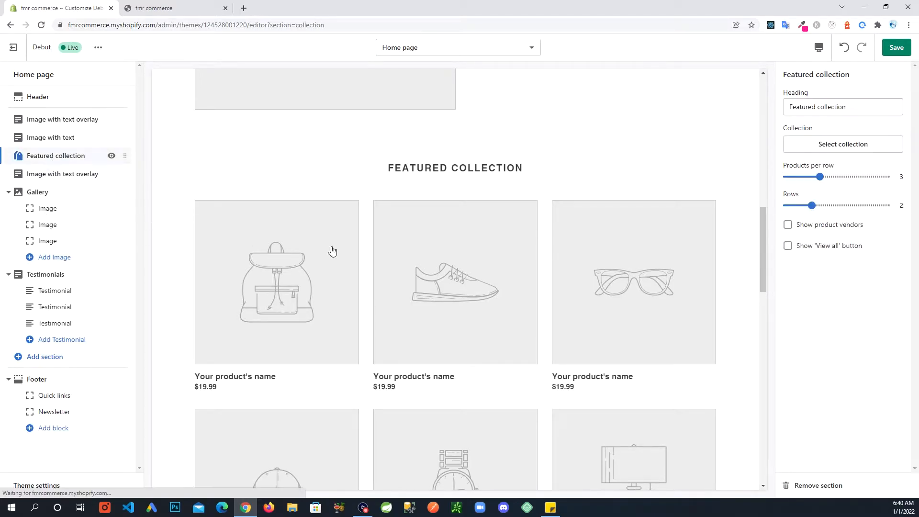
pyautogui.click(818, 485)
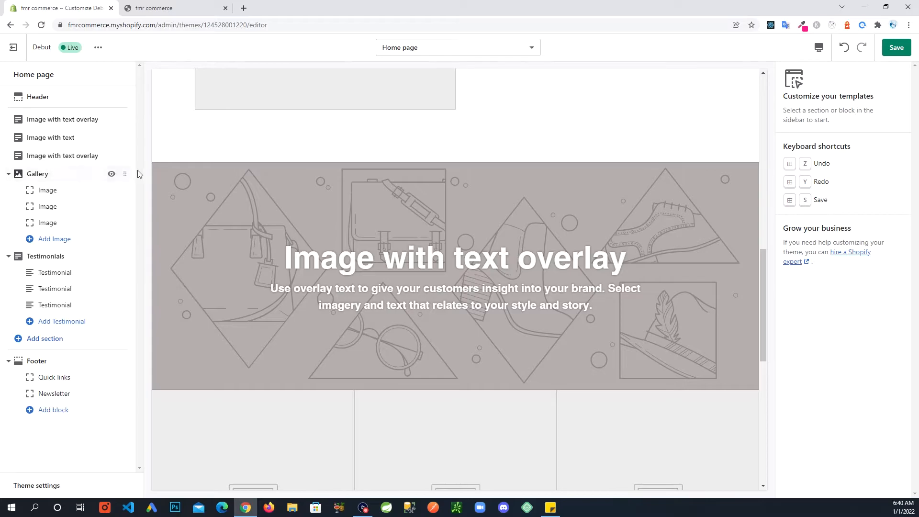
pyautogui.click(55, 155)
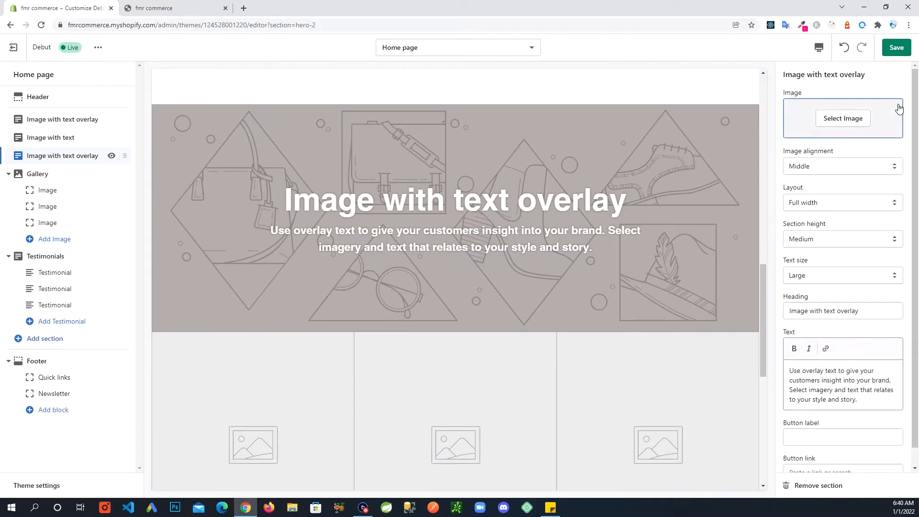
pyautogui.click(834, 486)
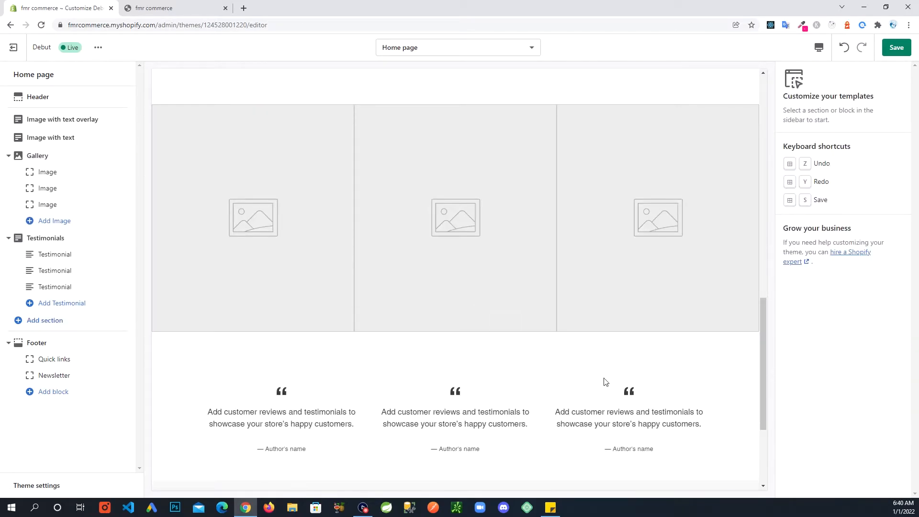
# - Remove the Gallery section from the home page and look over the remaining sections in the preview
pyautogui.moveTo(765, 318)
pyautogui.mouseDown()
pyautogui.moveTo(779, 210)
pyautogui.moveTo(779, 106)
pyautogui.moveTo(774, 324)
pyautogui.mouseUp()
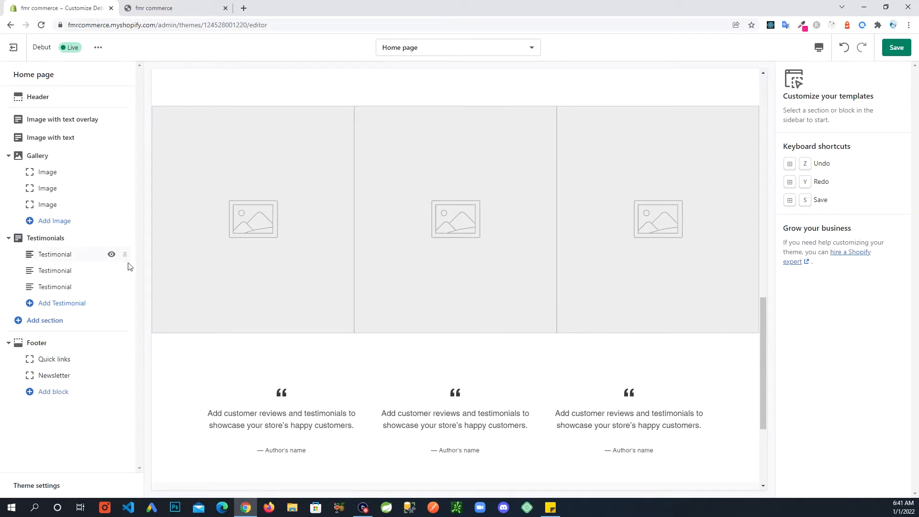
pyautogui.click(58, 157)
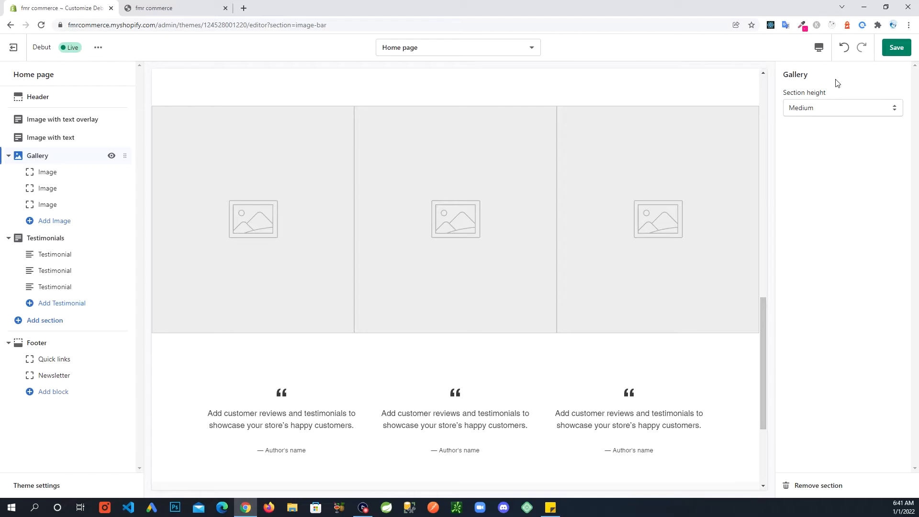
pyautogui.click(796, 489)
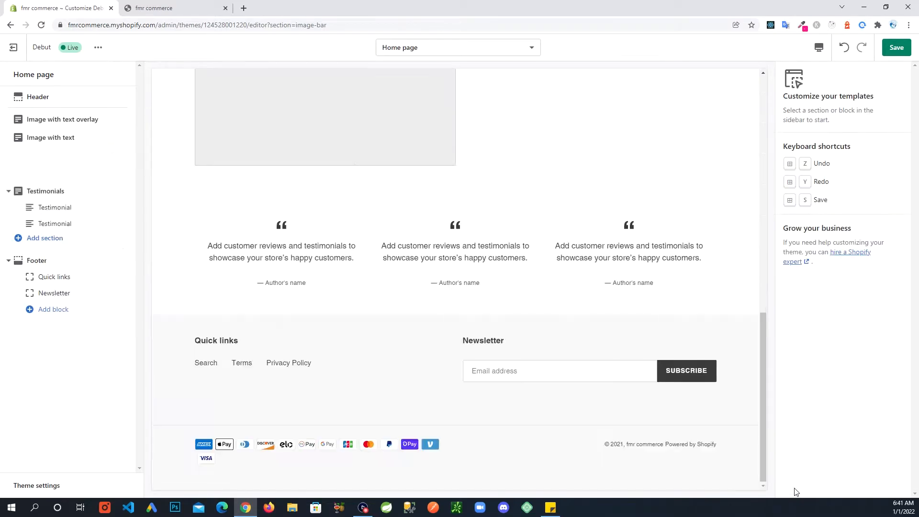
pyautogui.scroll(3, 765, 343)
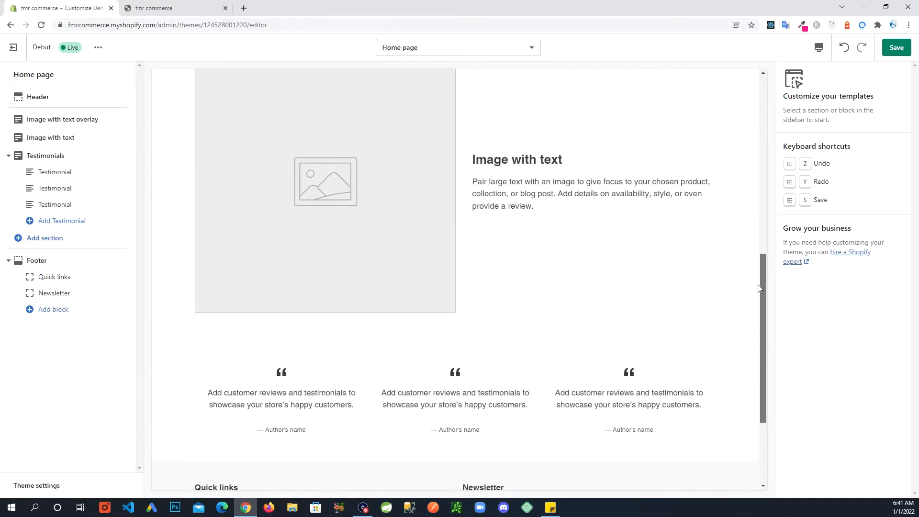
pyautogui.scroll(-3, 757, 284)
pyautogui.scroll(4, 754, 335)
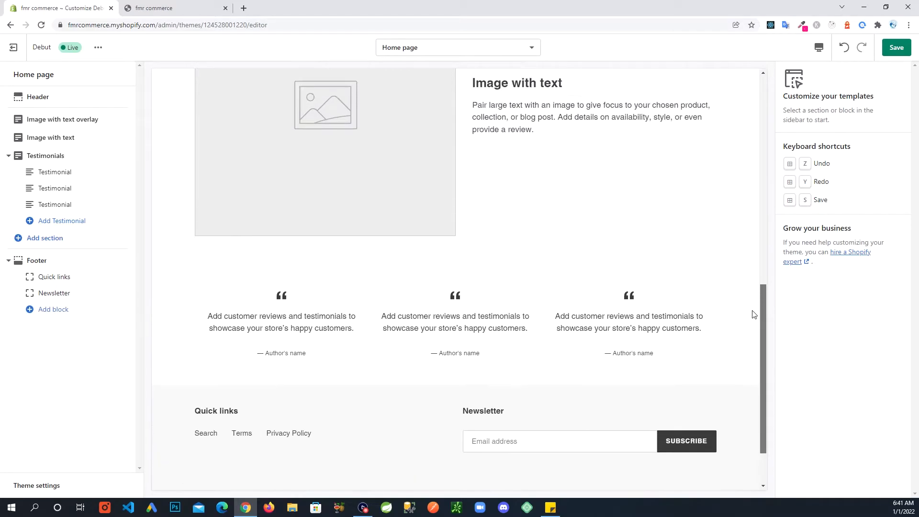
pyautogui.scroll(1, 749, 278)
pyautogui.moveTo(757, 251); pyautogui.dragTo(761, 103)
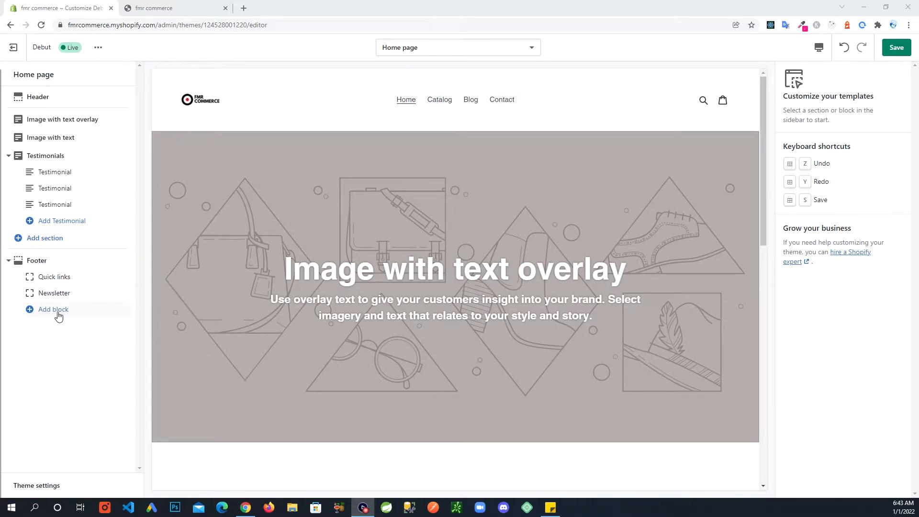
# - Collapse the Footer and Testimonials blocks and browse the theme sections available to add, without adding any
pyautogui.click(9, 261)
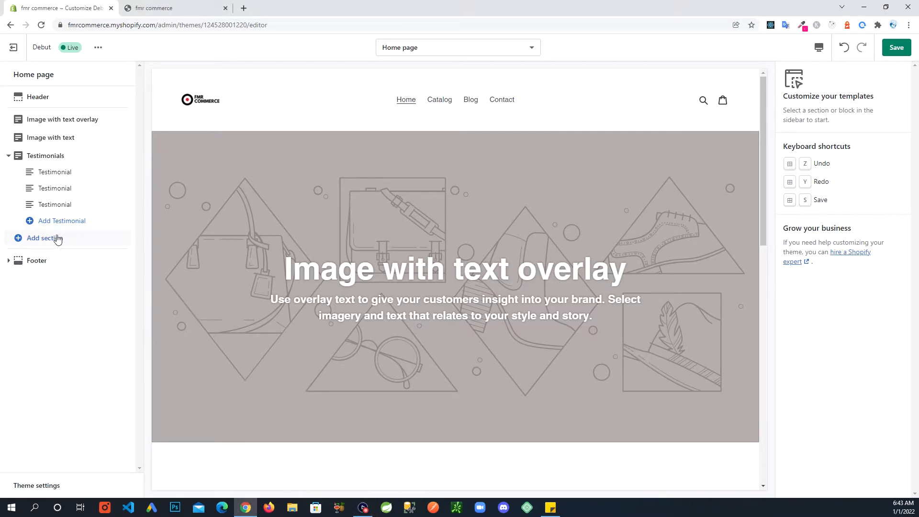
pyautogui.click(9, 157)
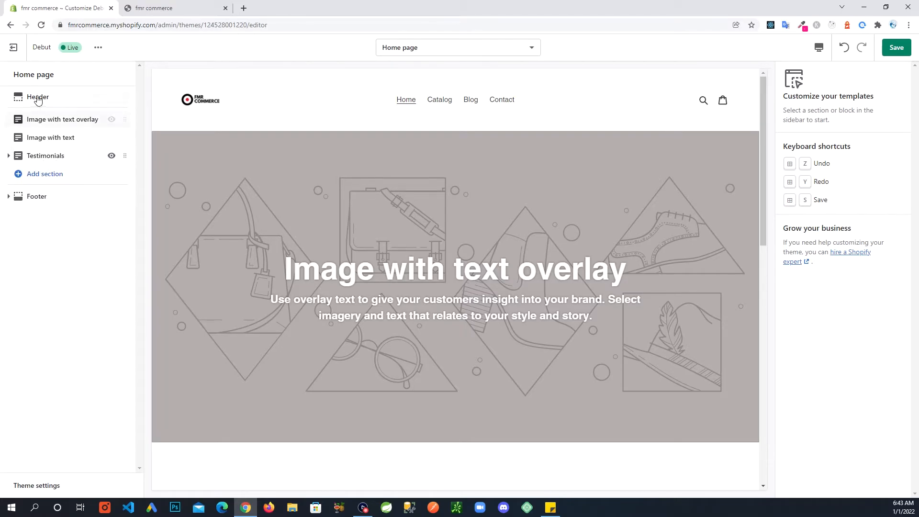
pyautogui.click(19, 175)
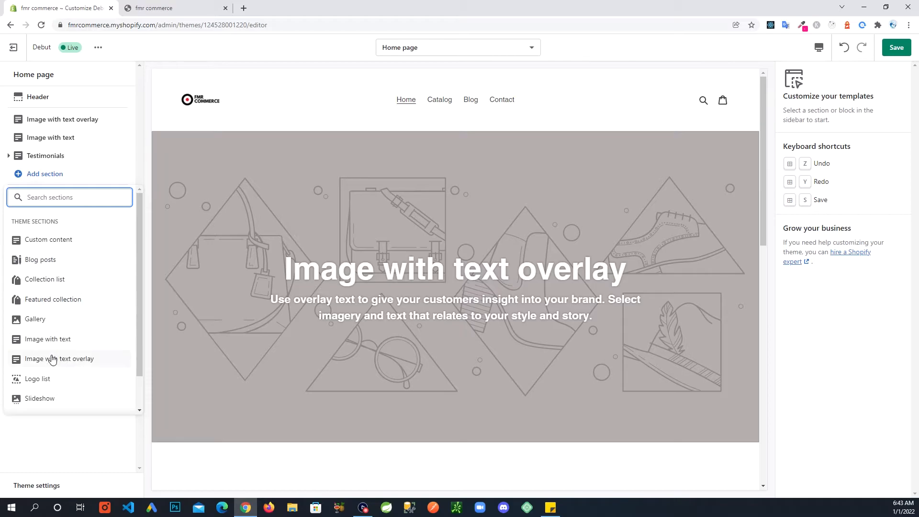
pyautogui.scroll(-1, 53, 306)
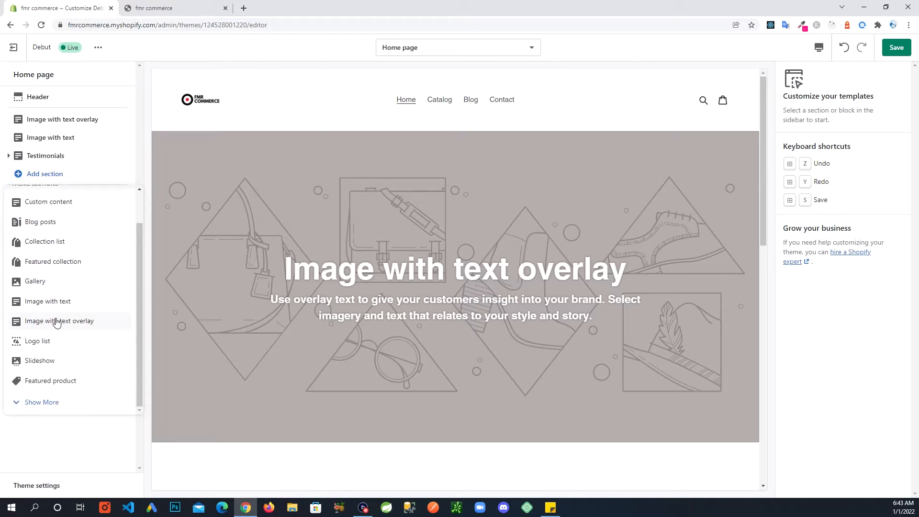
pyautogui.scroll(1, 56, 322)
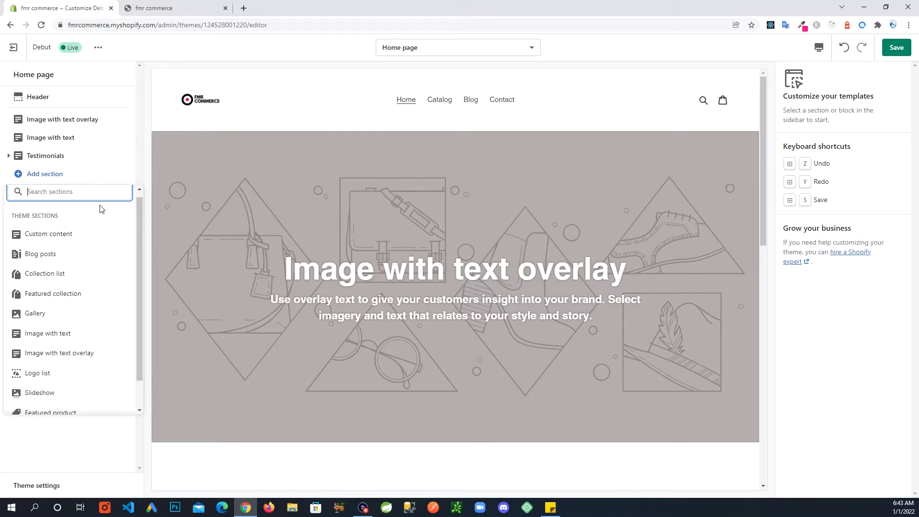
pyautogui.click(119, 453)
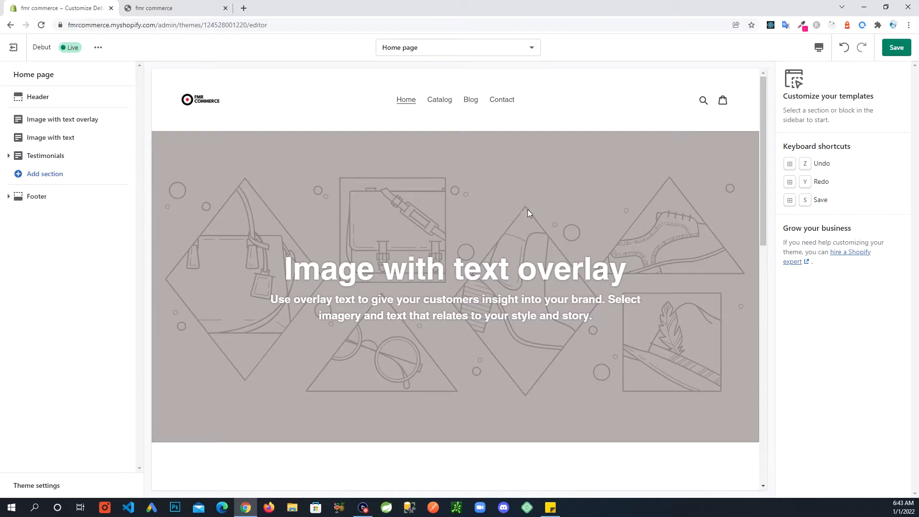
# - Save the theme, reload the store preview in the other browser tab, and review the whole home page
pyautogui.click(896, 48)
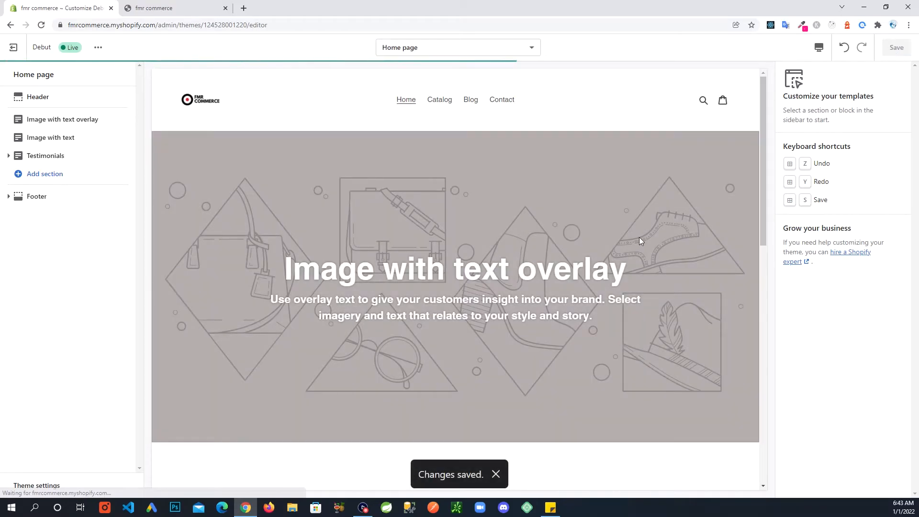
pyautogui.click(170, 7)
pyautogui.click(41, 25)
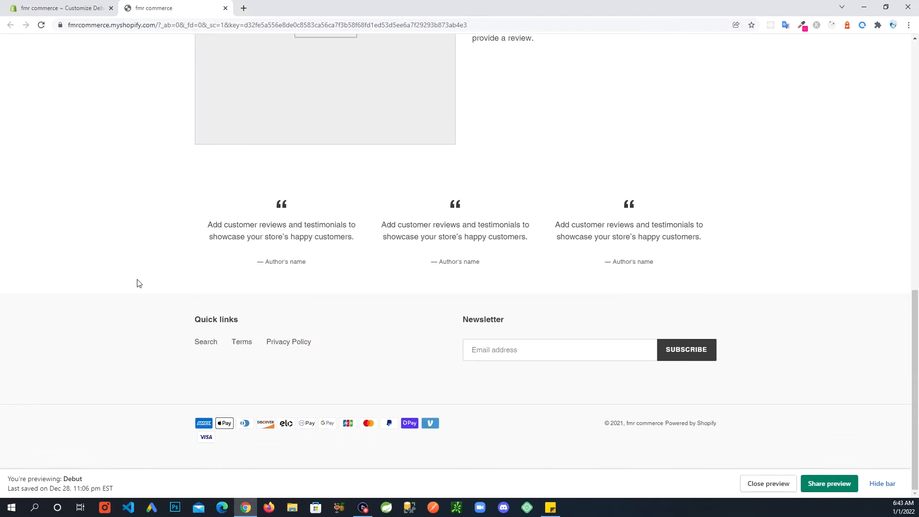
pyautogui.scroll(4, 365, 390)
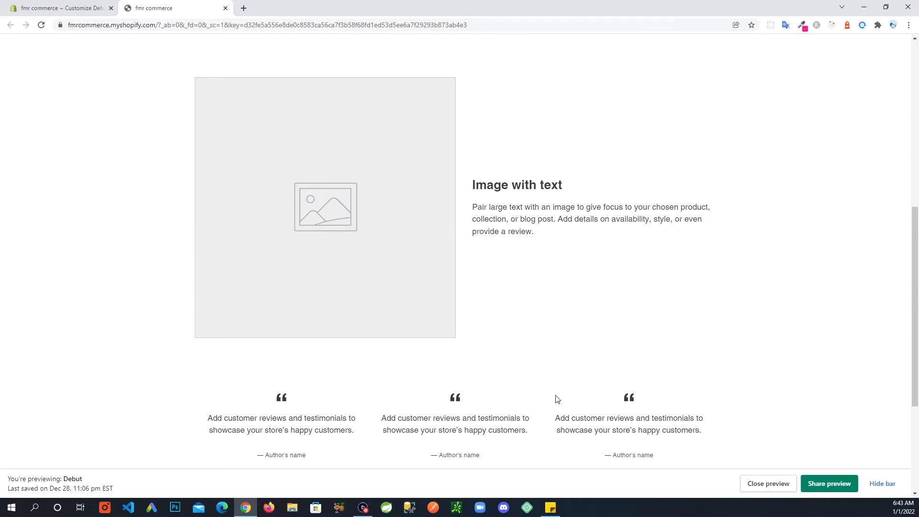
pyautogui.scroll(8, 556, 399)
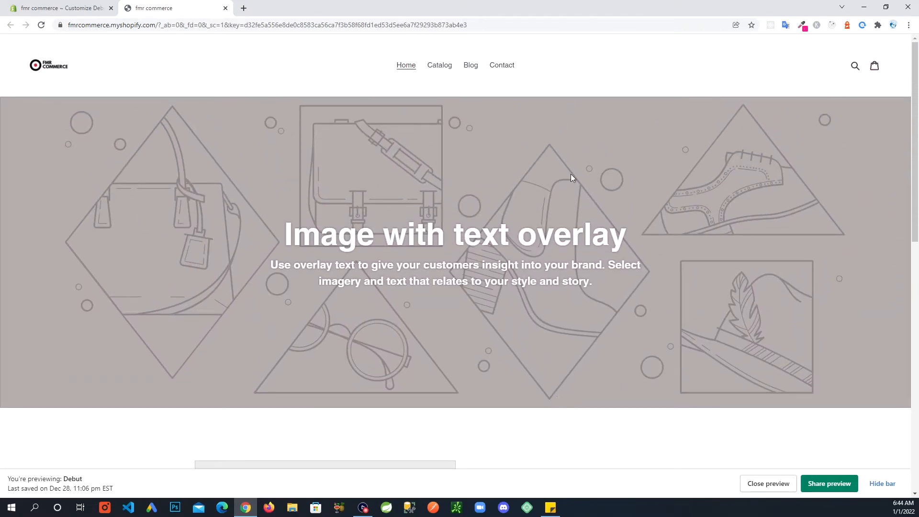
pyautogui.scroll(-9, 605, 270)
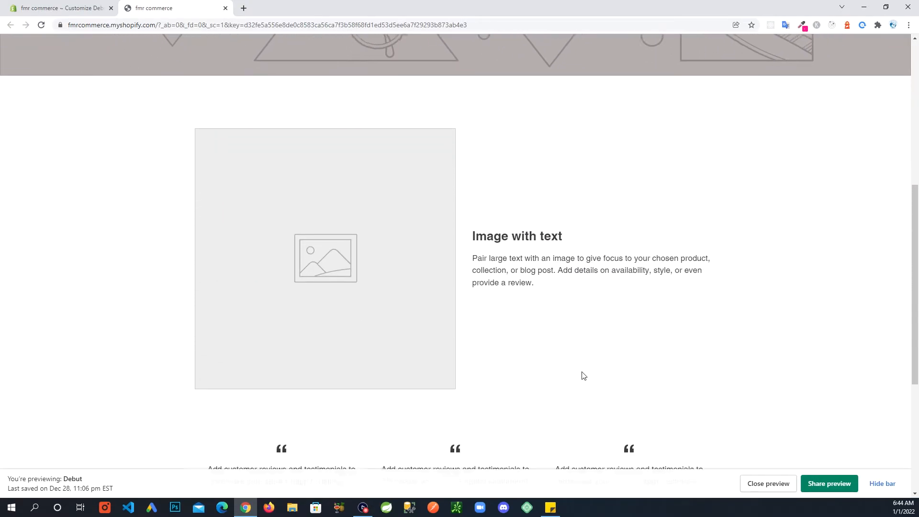
pyautogui.scroll(-3, 555, 385)
pyautogui.scroll(5, 422, 381)
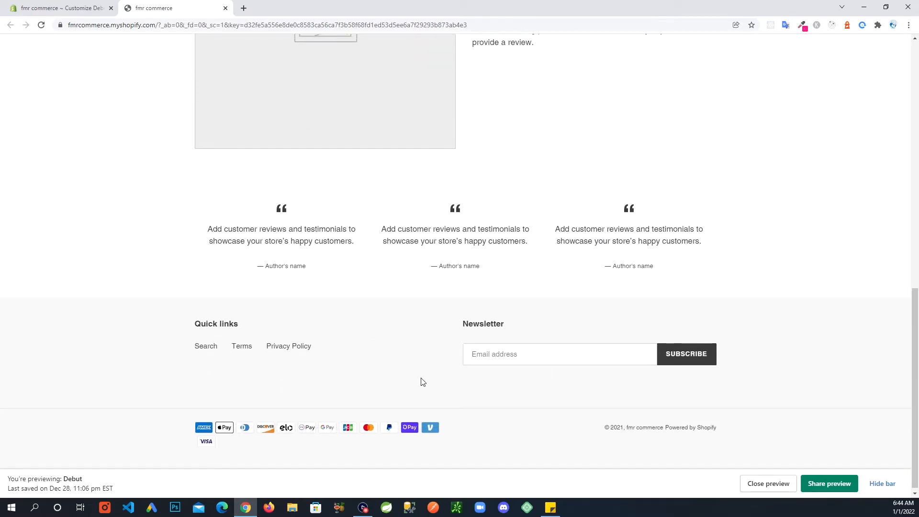
pyautogui.scroll(9, 422, 382)
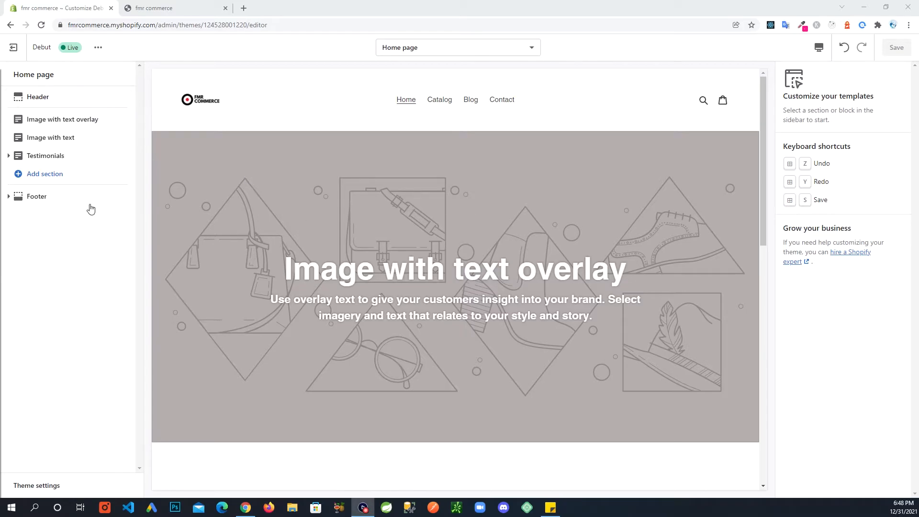
# - Upload pexels-photo-6147441.jpeg from Downloads as the image of the Image with text overlay section and save the theme
pyautogui.click(68, 118)
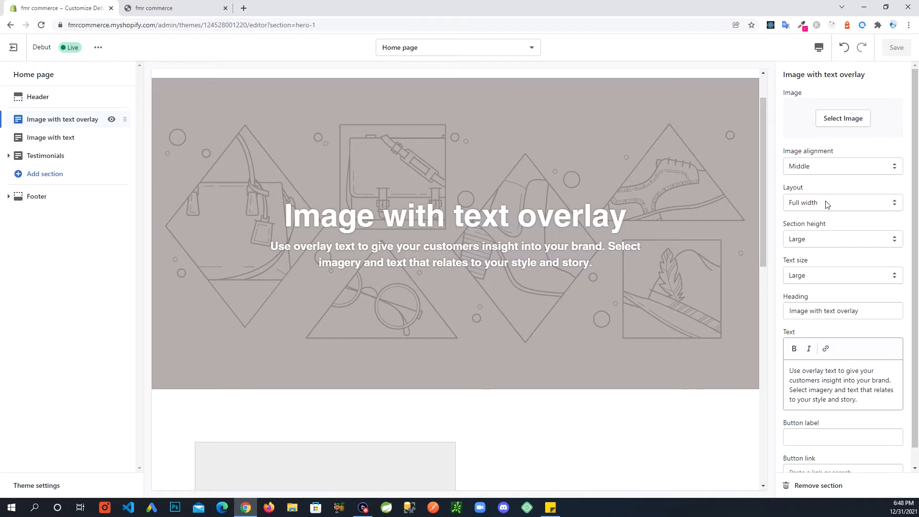
pyautogui.click(826, 119)
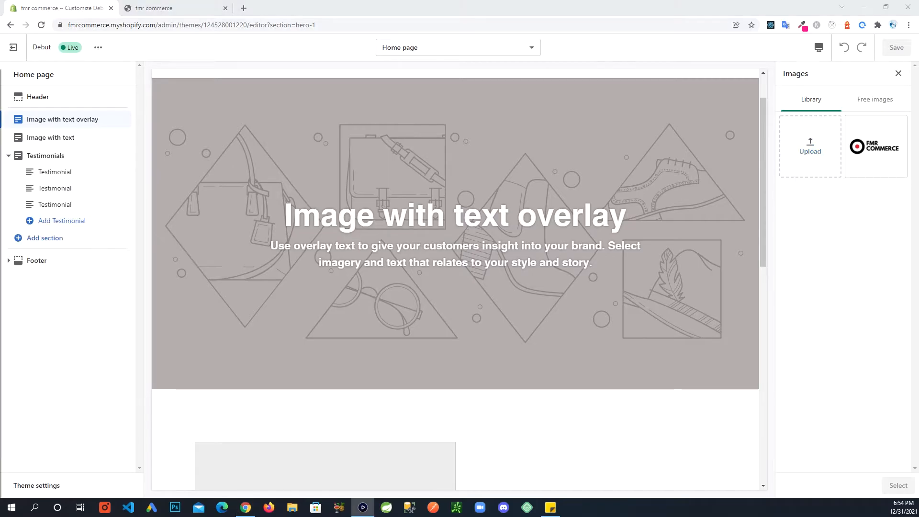
pyautogui.click(813, 149)
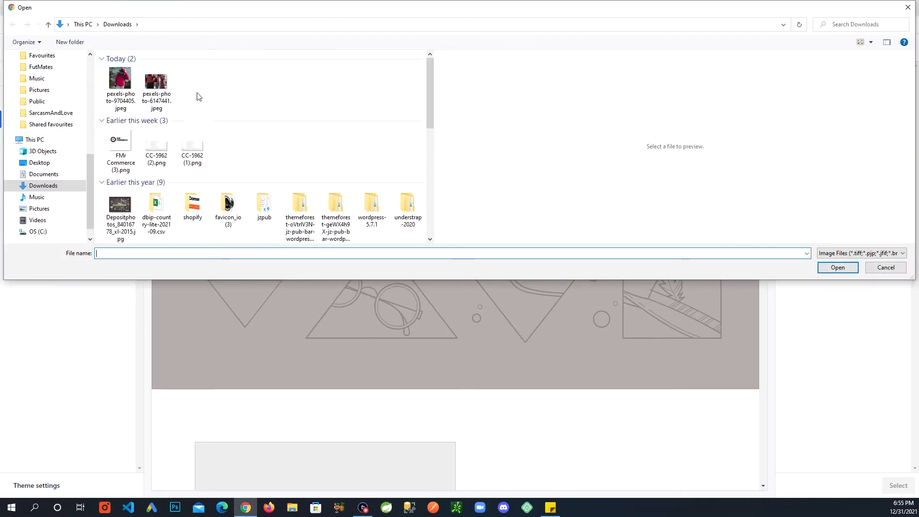
pyautogui.click(160, 77)
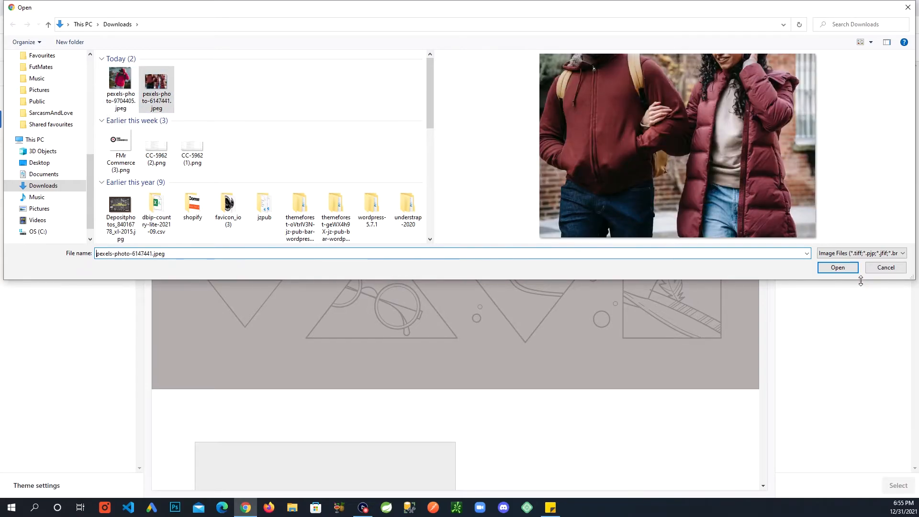
pyautogui.click(837, 267)
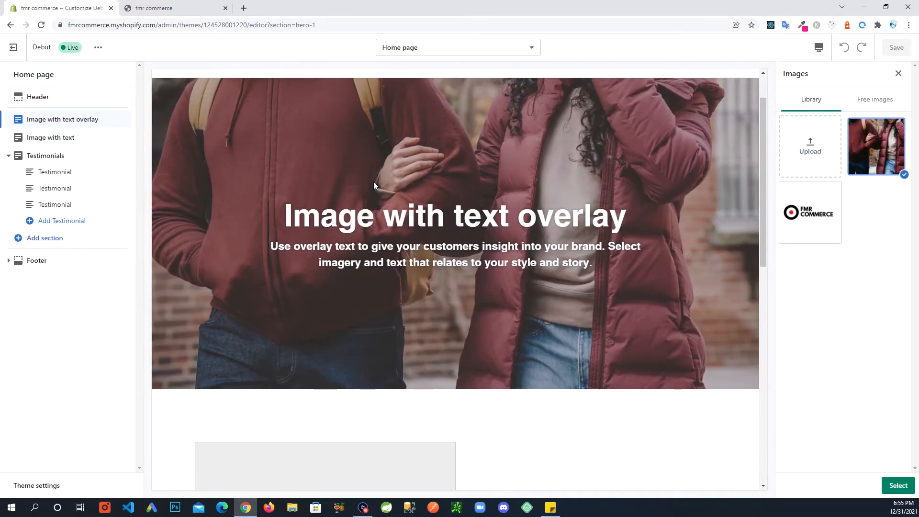
pyautogui.click(888, 486)
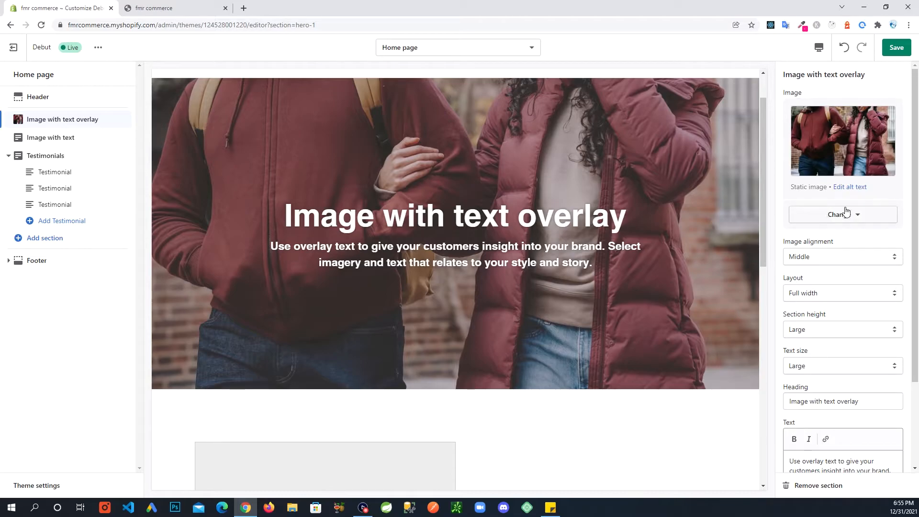
pyautogui.click(890, 50)
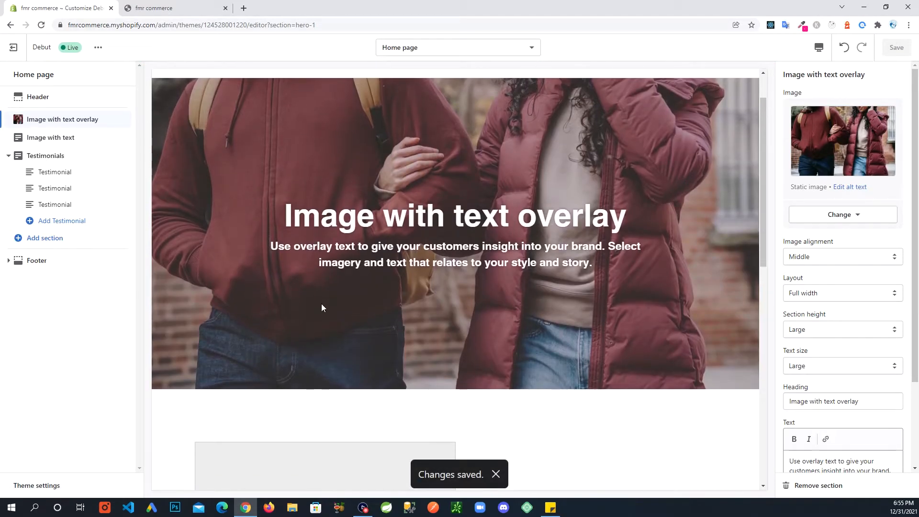
pyautogui.click(496, 473)
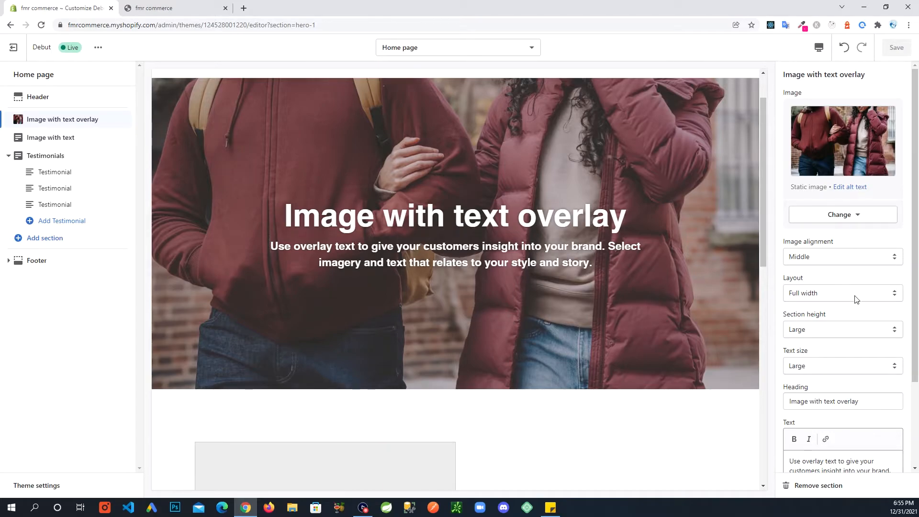
# - Change the heading of the Image with text overlay section to "Winter Collection Is Here!"
pyautogui.scroll(-1, 835, 316)
pyautogui.scroll(-1, 835, 317)
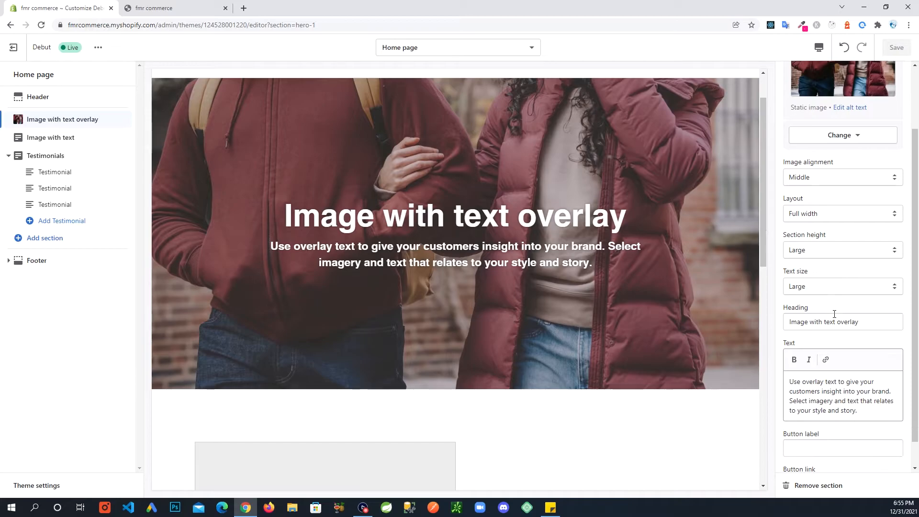
pyautogui.moveTo(861, 321); pyautogui.dragTo(788, 323)
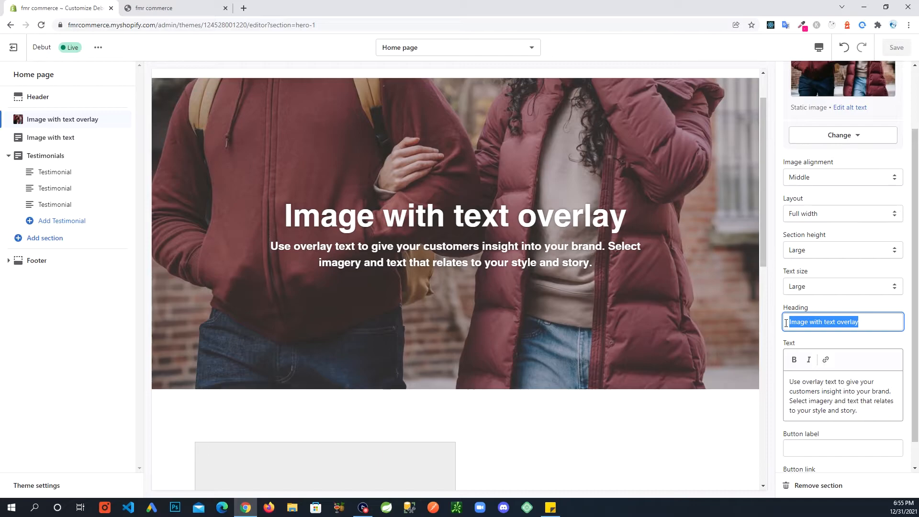
pyautogui.write('Winter Collection is he')
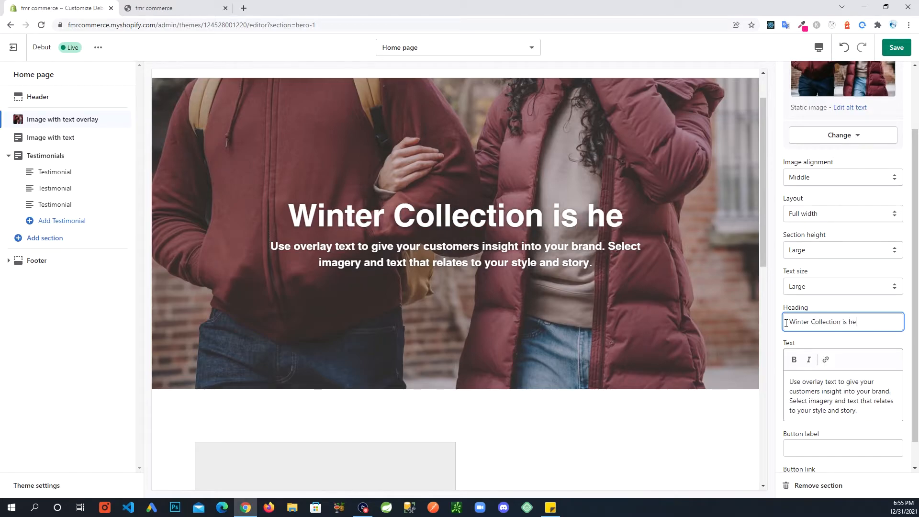
pyautogui.write('re')
pyautogui.press('BackSpace')
pyautogui.press('BackSpace')
pyautogui.press('BackSpace')
pyautogui.press('BackSpace')
pyautogui.write('Here!')
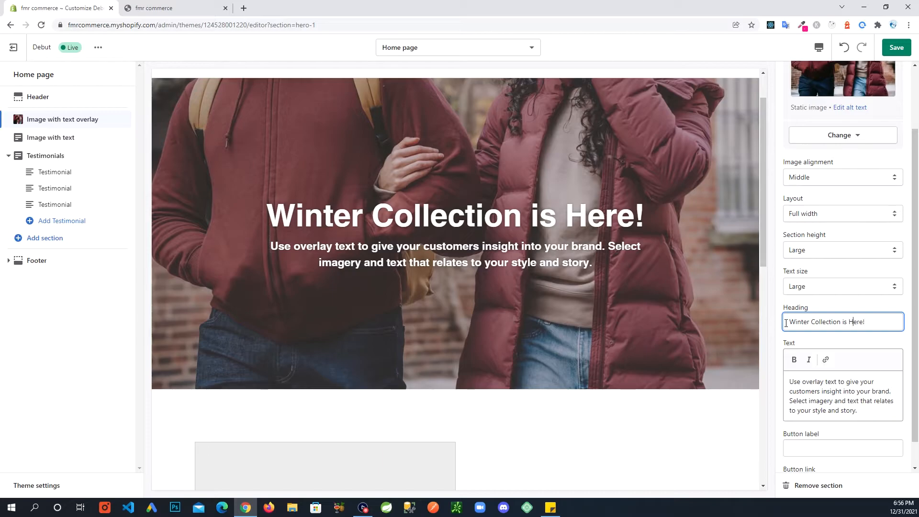
pyautogui.press('BackSpace')
pyautogui.write('I')
# - Replace the overlay section's body text with "Checkout our winter collection."
pyautogui.moveTo(857, 411); pyautogui.dragTo(764, 379)
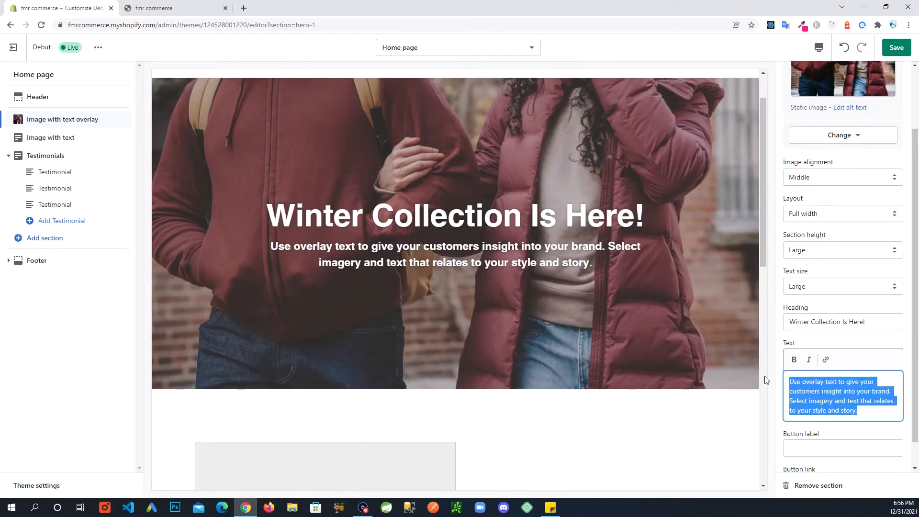
pyautogui.write('Ch')
pyautogui.write('he')
pyautogui.press('BackSpace')
pyautogui.press('BackSpace')
pyautogui.write('eckout our winter collection')
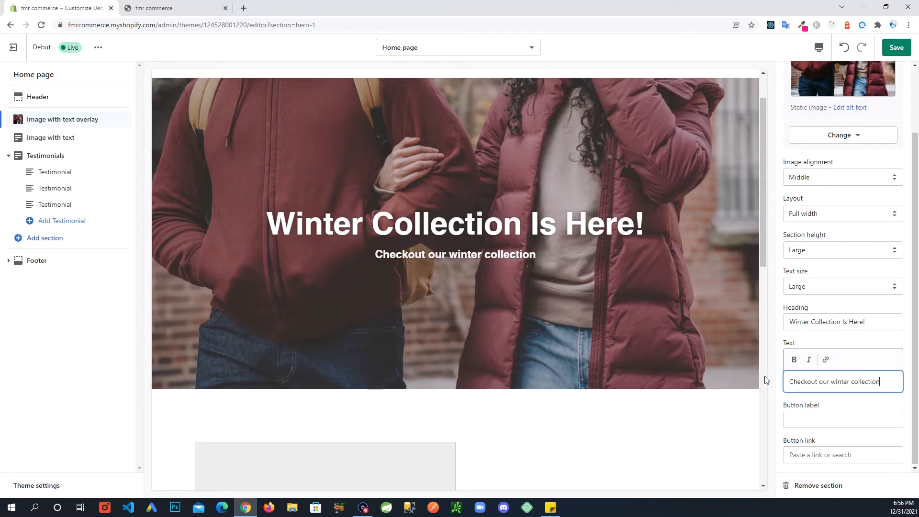
pyautogui.write(' .')
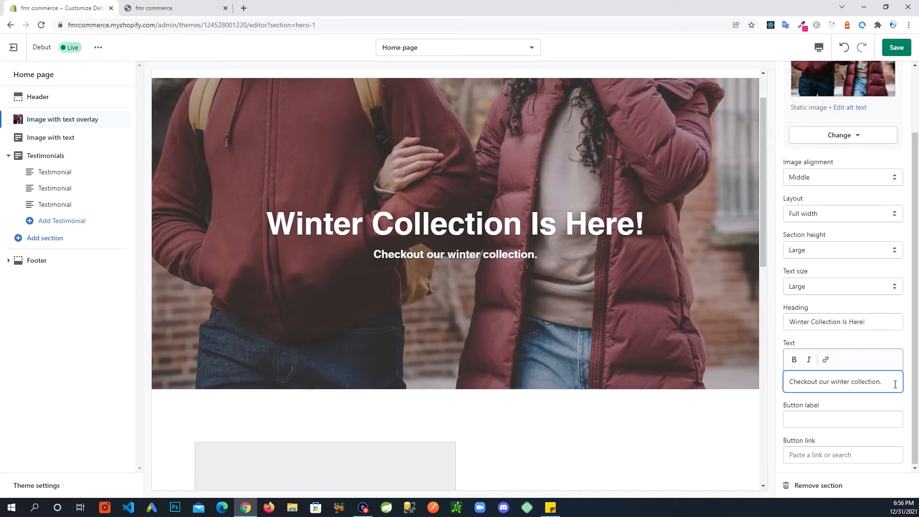
pyautogui.click(911, 416)
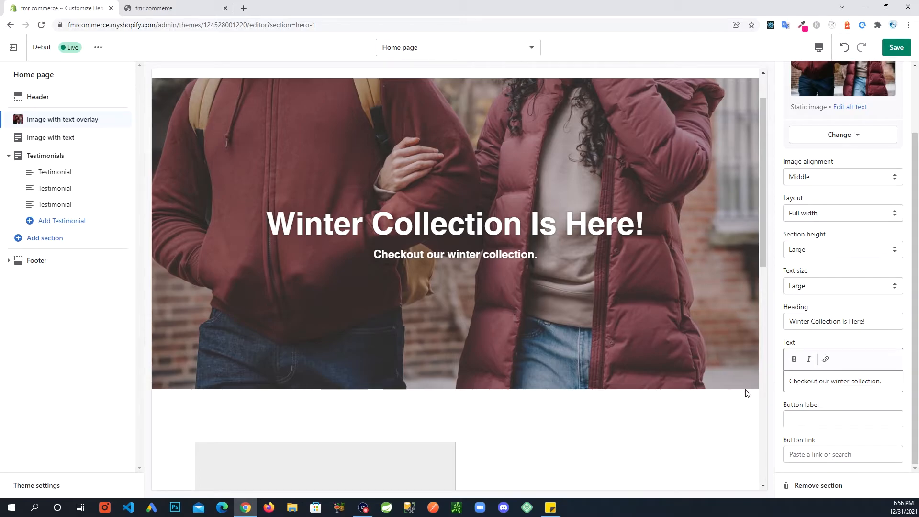
# - Add a button labelled "Shop Now" to the overlay section and link it to the Contact page
pyautogui.click(817, 419)
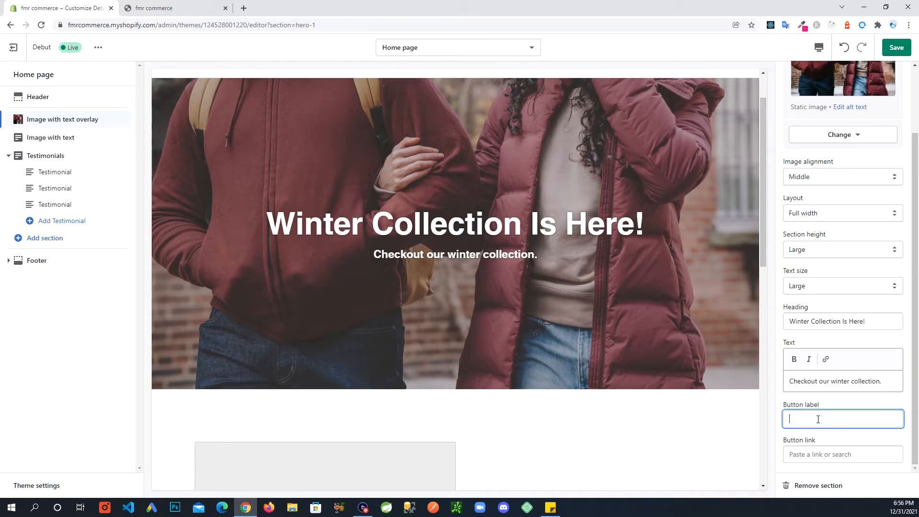
pyautogui.write('Shop Now')
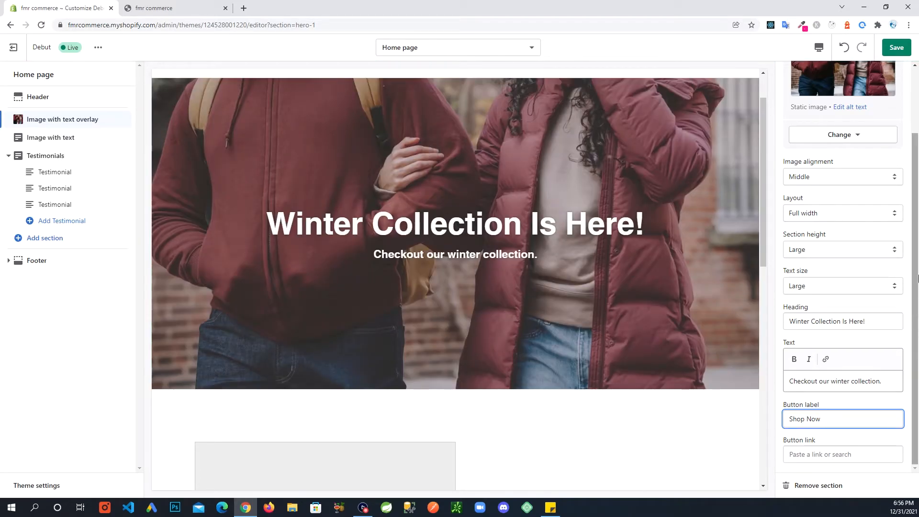
pyautogui.click(916, 289)
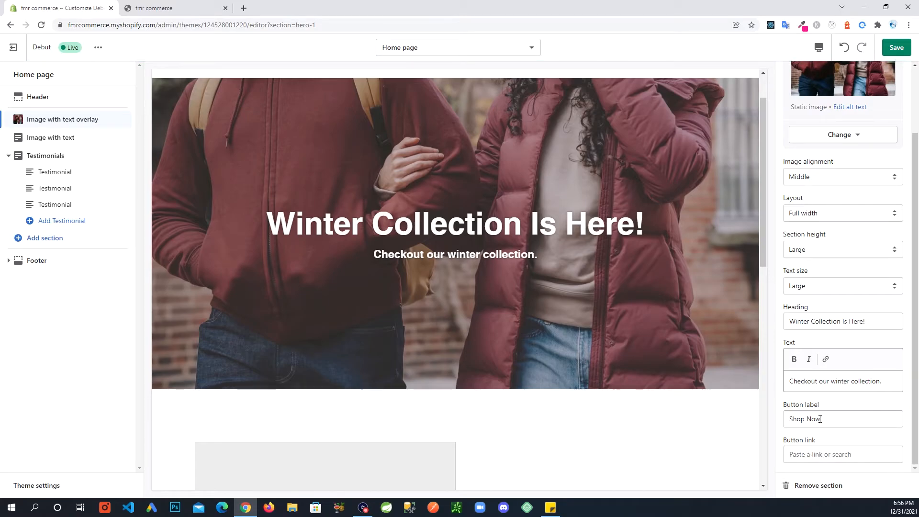
pyautogui.click(826, 451)
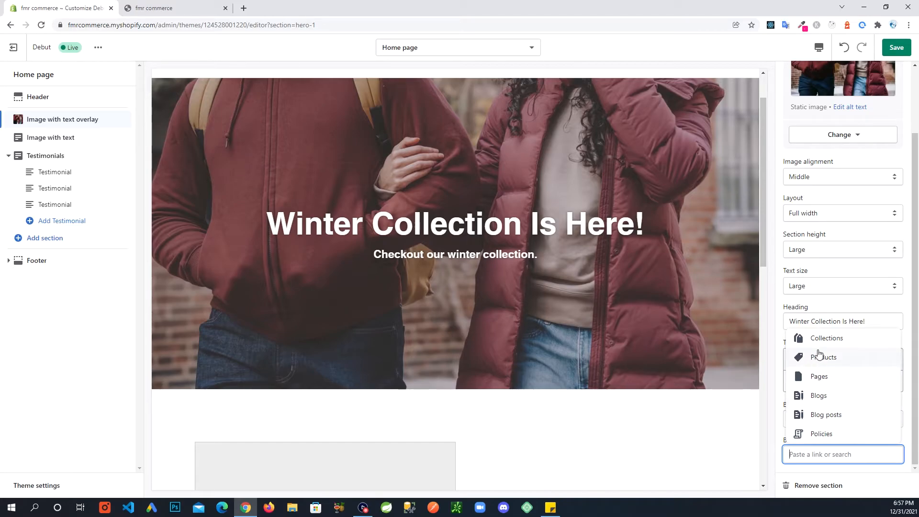
pyautogui.click(803, 378)
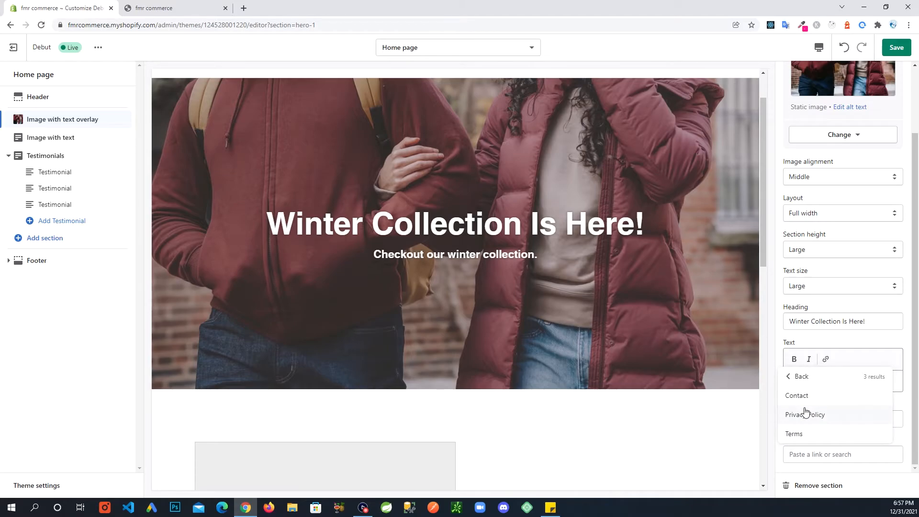
pyautogui.click(803, 401)
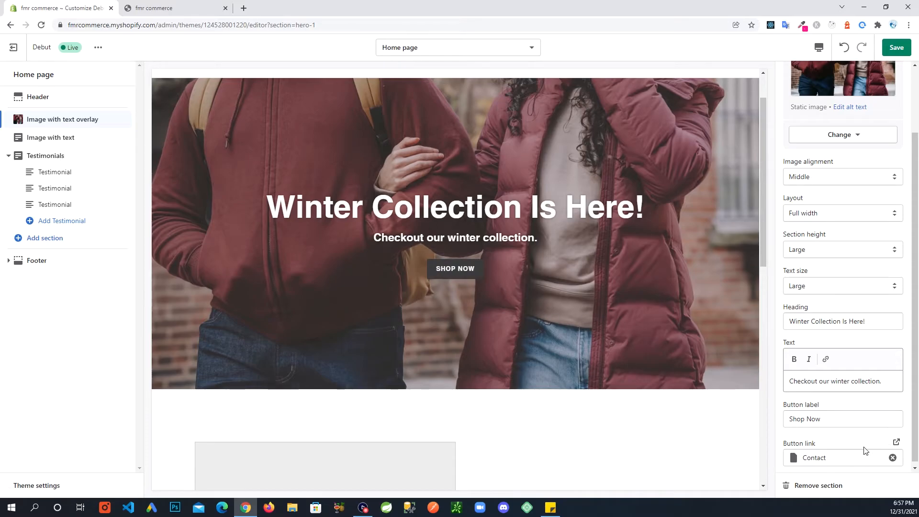
pyautogui.scroll(-1, 866, 450)
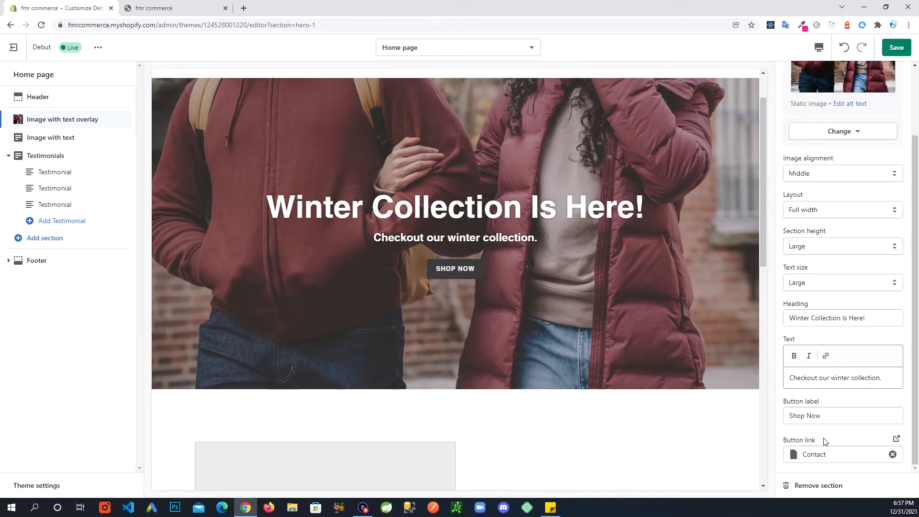
pyautogui.scroll(2, 866, 450)
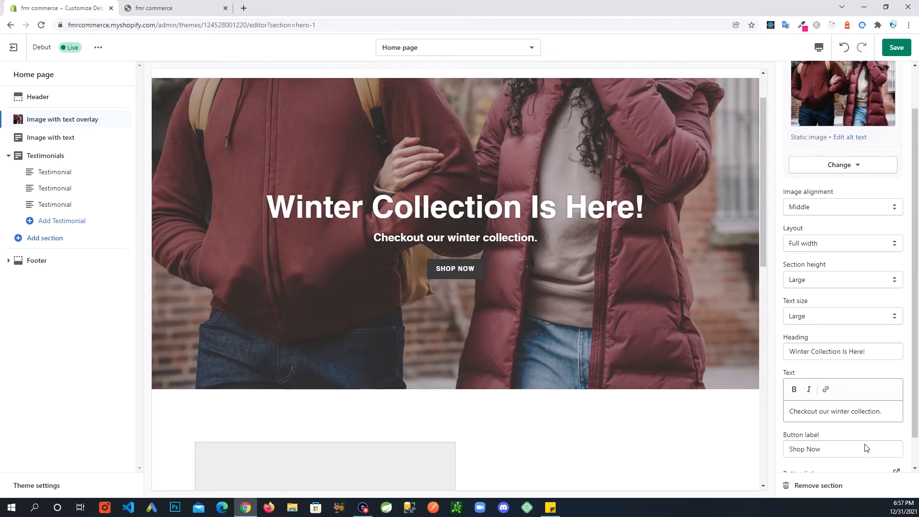
pyautogui.scroll(-2, 868, 440)
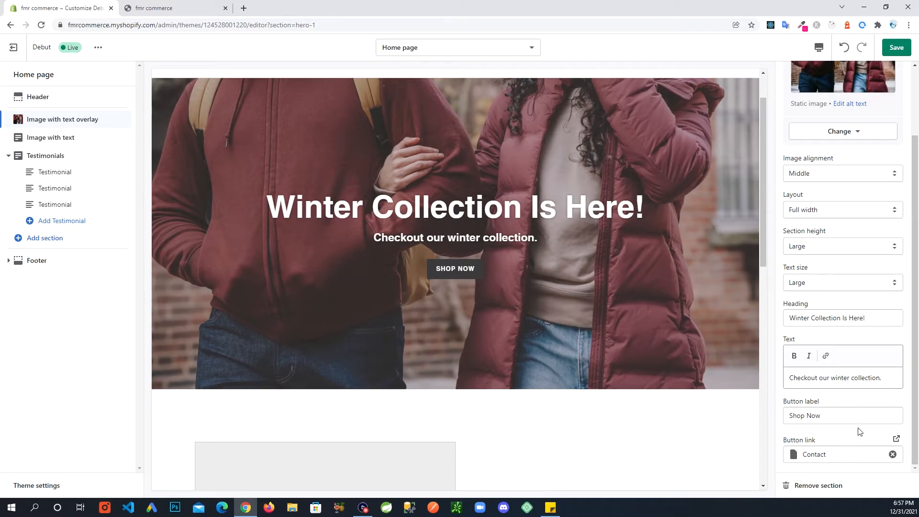
# - Clear the overlay section's button label and remove its link to the Contact page
pyautogui.tripleClick(826, 414)
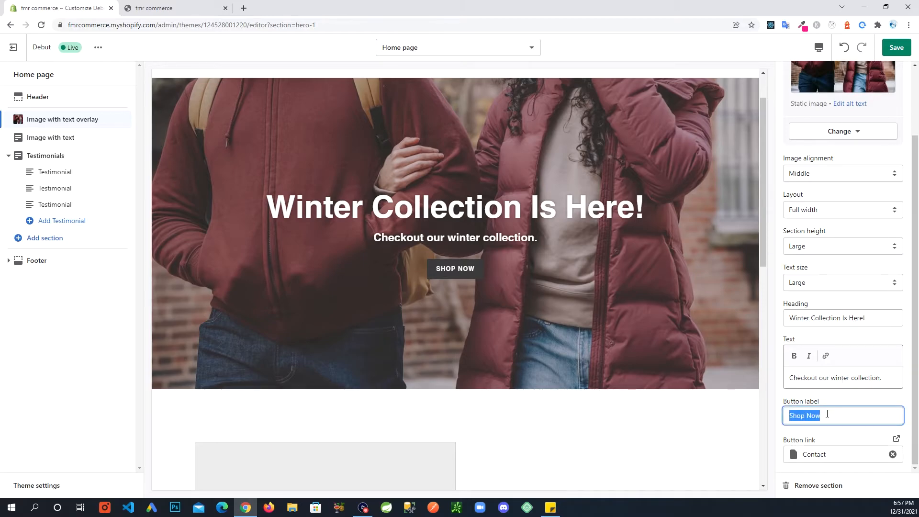
pyautogui.press('BackSpace')
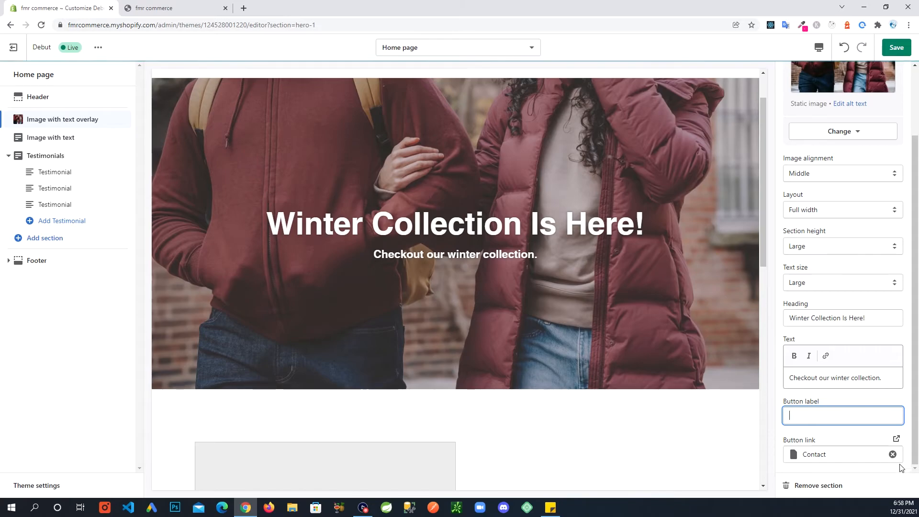
pyautogui.click(893, 454)
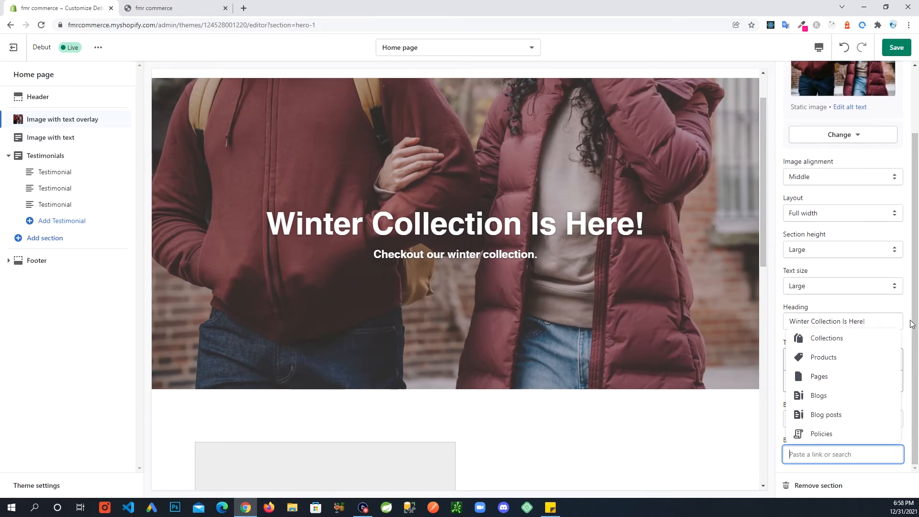
pyautogui.click(910, 323)
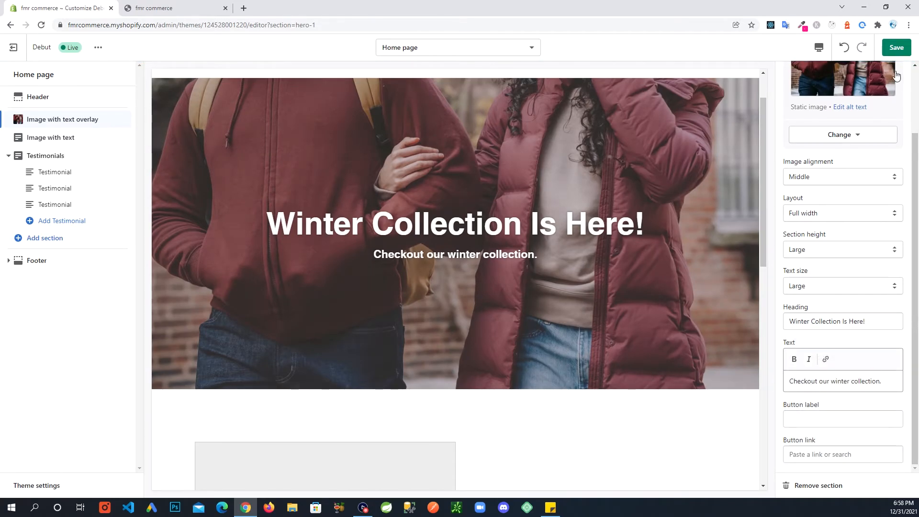
# - Save the theme and review the home page preview from the header down to the Image with text section
pyautogui.click(900, 53)
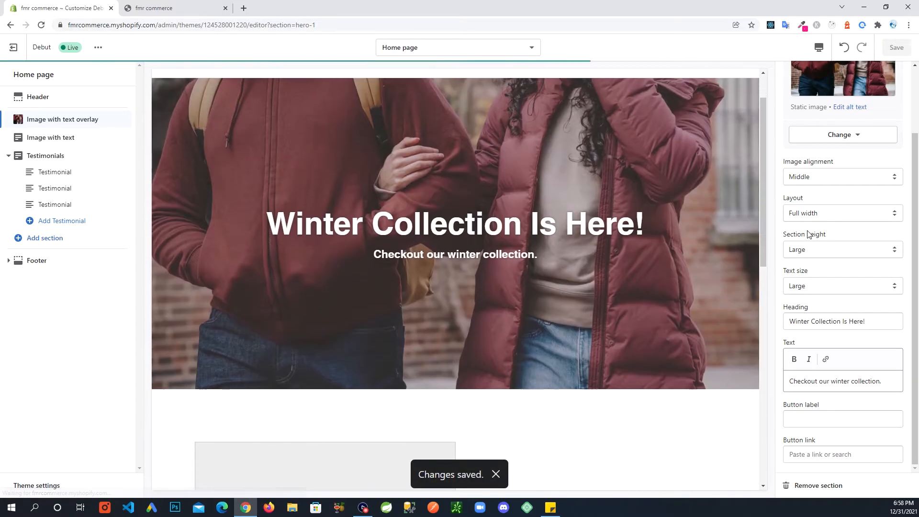
pyautogui.moveTo(762, 208); pyautogui.dragTo(762, 136)
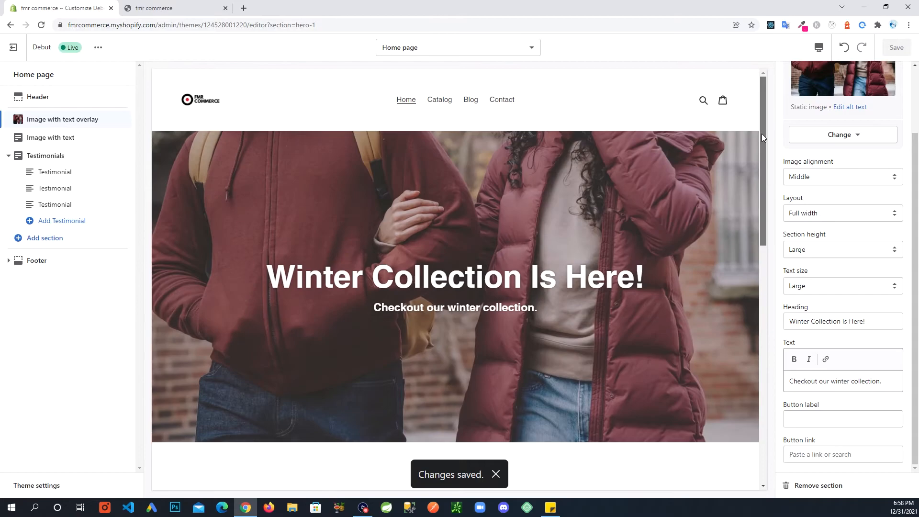
pyautogui.moveTo(762, 184); pyautogui.dragTo(758, 309)
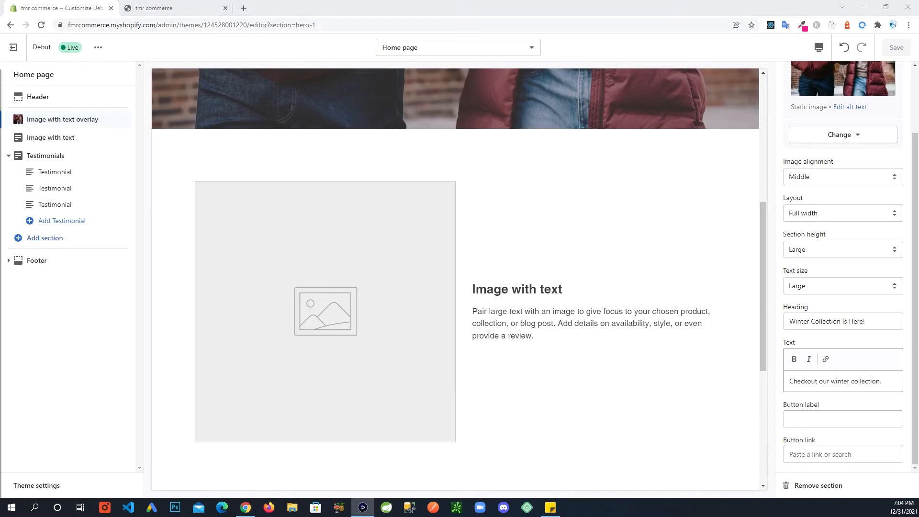
# - Upload pexels-photo-9704405.jpeg, set it as the picture of the Image with text section, and save the theme
pyautogui.click(71, 142)
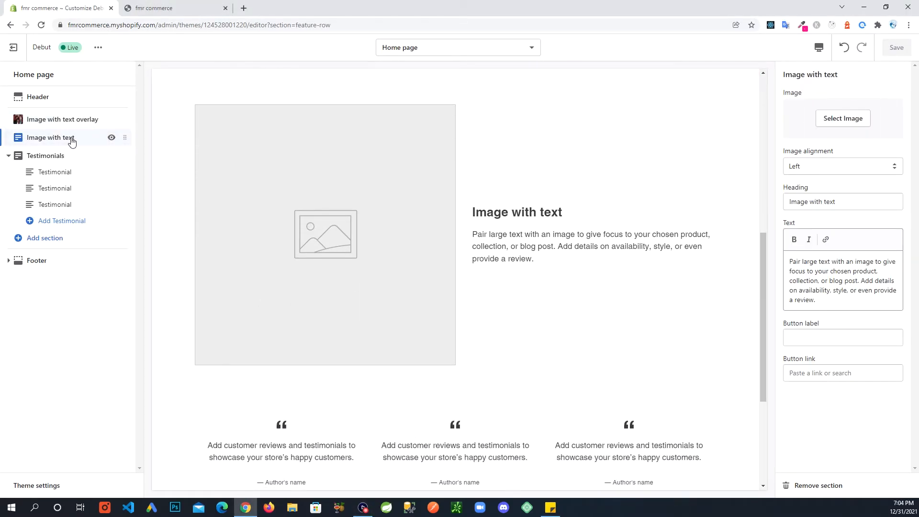
pyautogui.click(851, 125)
pyautogui.click(808, 152)
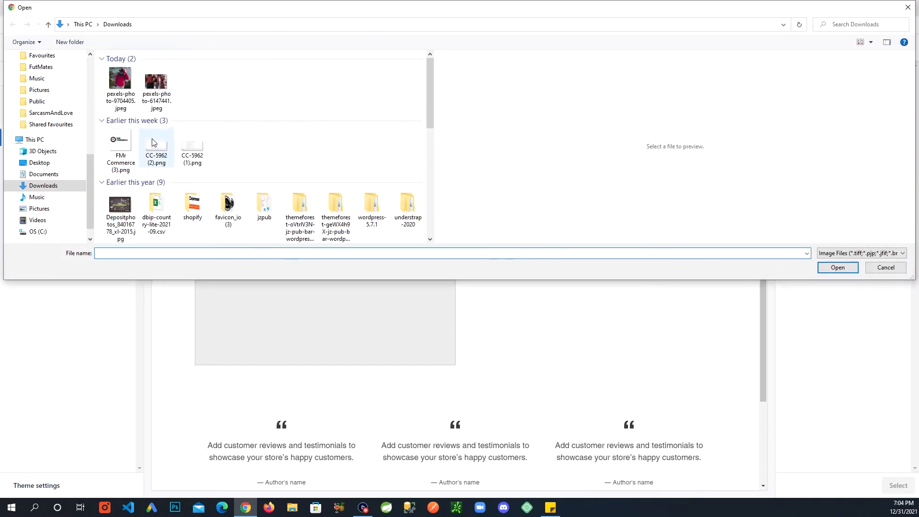
pyautogui.click(114, 85)
pyautogui.click(837, 267)
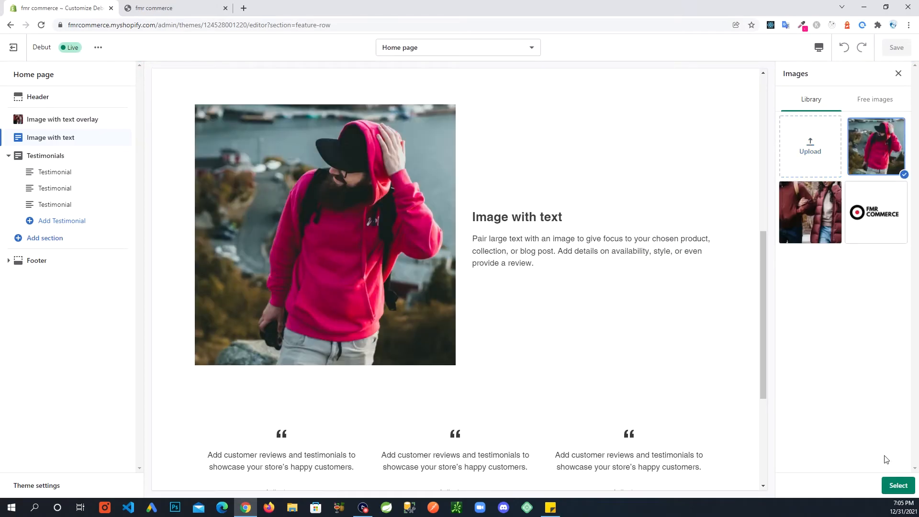
pyautogui.click(879, 148)
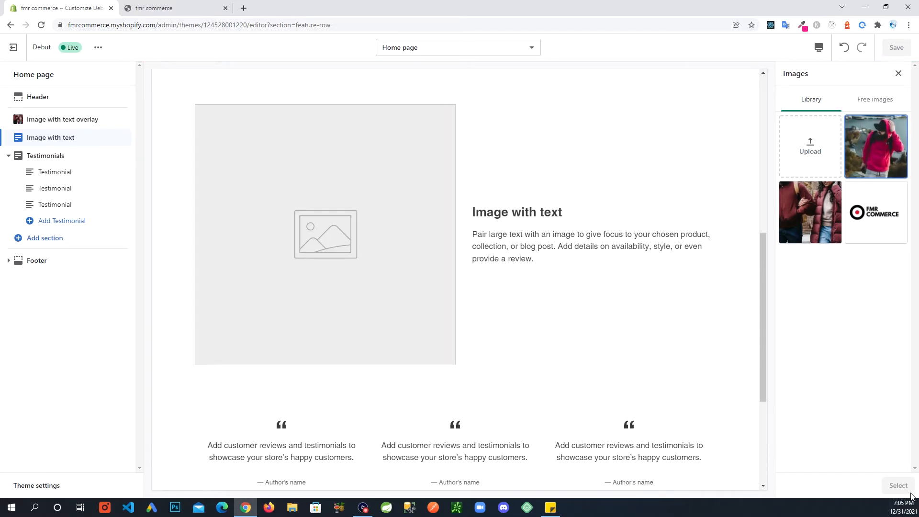
pyautogui.click(868, 143)
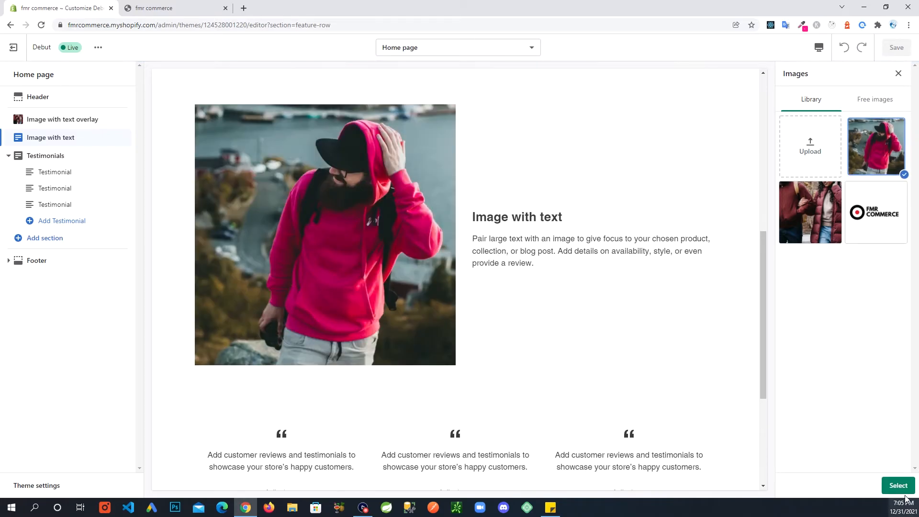
pyautogui.click(898, 486)
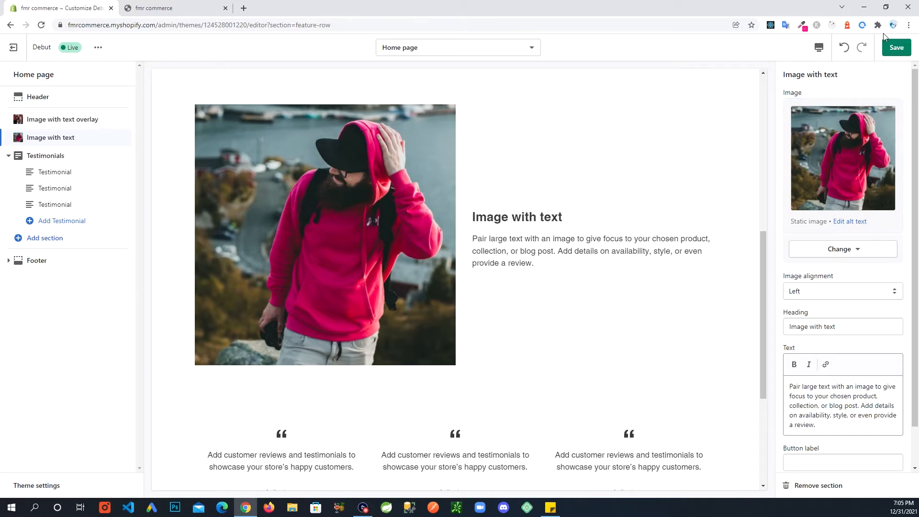
pyautogui.click(893, 52)
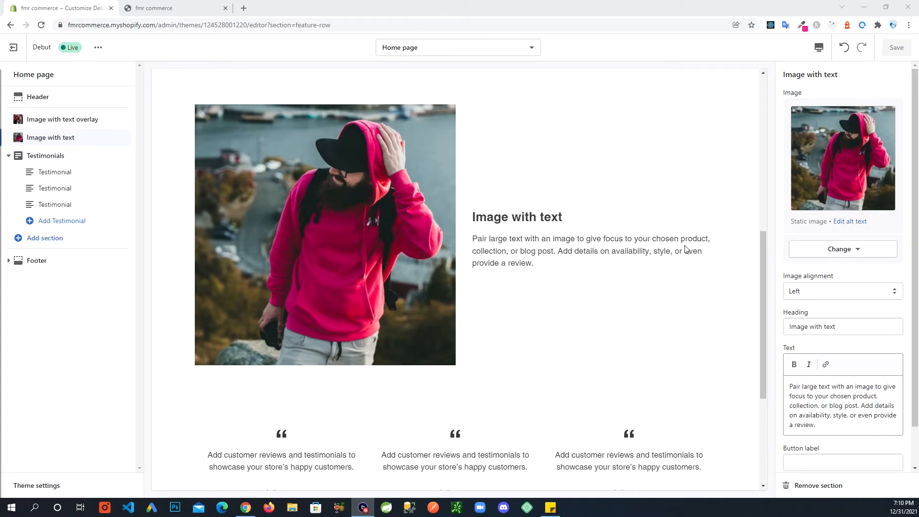
# - Replace the Image with text section's heading with "Our New Hipster Hoodie"
pyautogui.click(747, 347)
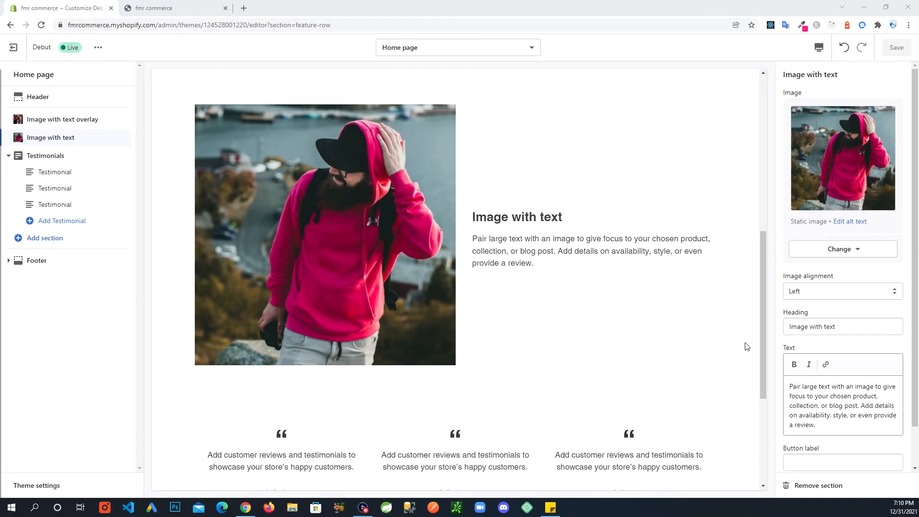
pyautogui.tripleClick(863, 330)
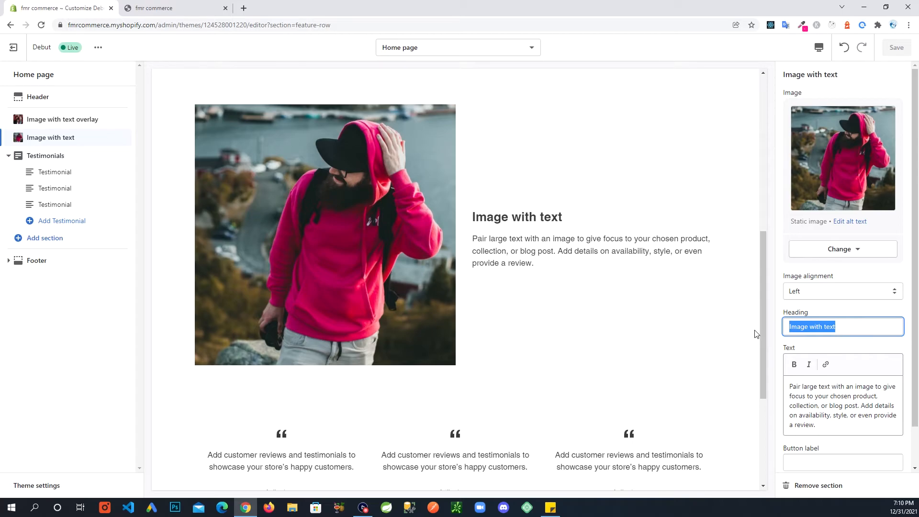
pyautogui.write('OUur ')
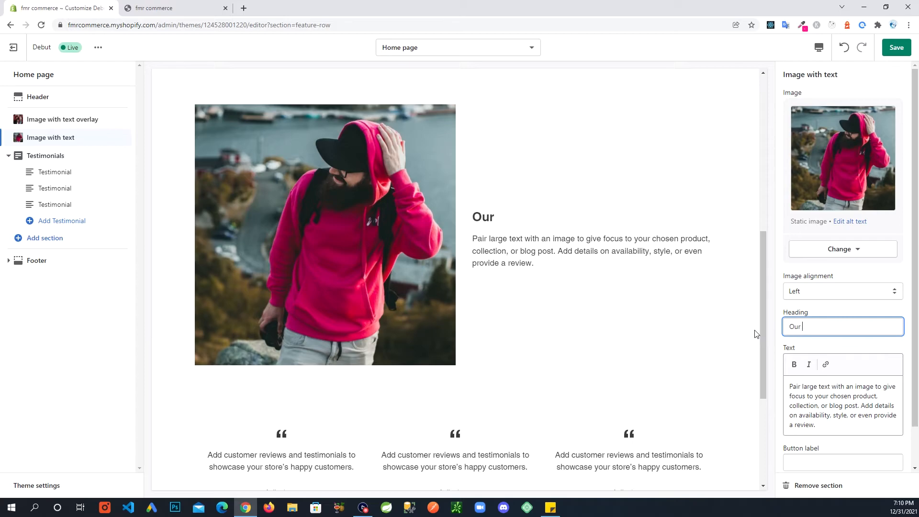
pyautogui.write('New Hipster Hoodie')
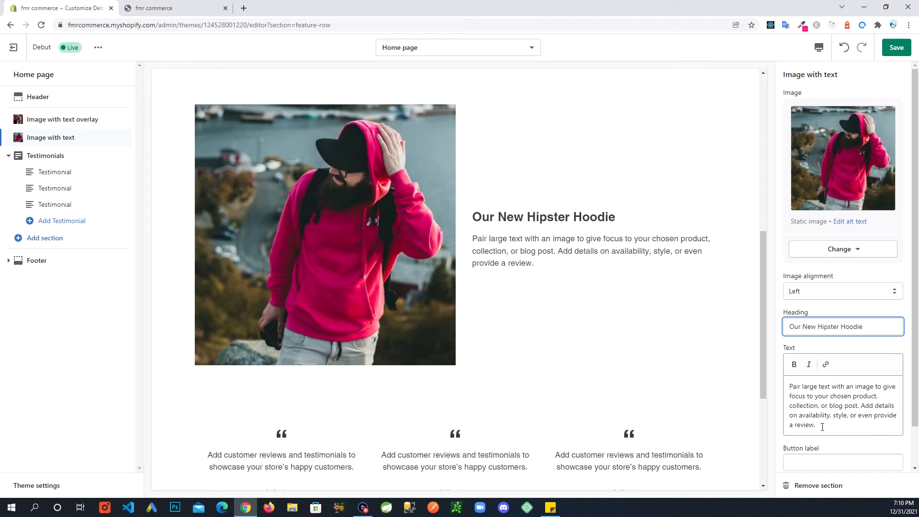
# - Replace the Image with text section's body text with "Available in different colors." and save the theme
pyautogui.moveTo(822, 425); pyautogui.dragTo(789, 385)
pyautogui.write('Available in different colors.')
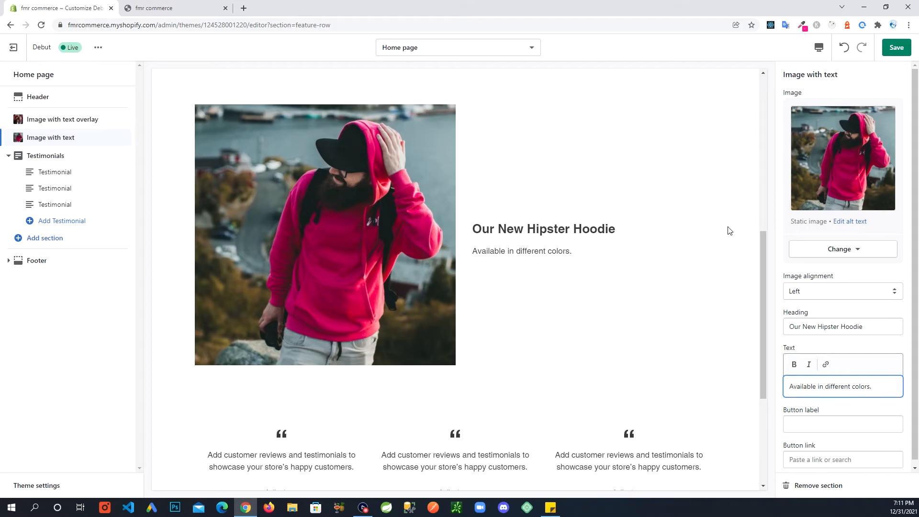
pyautogui.click(887, 58)
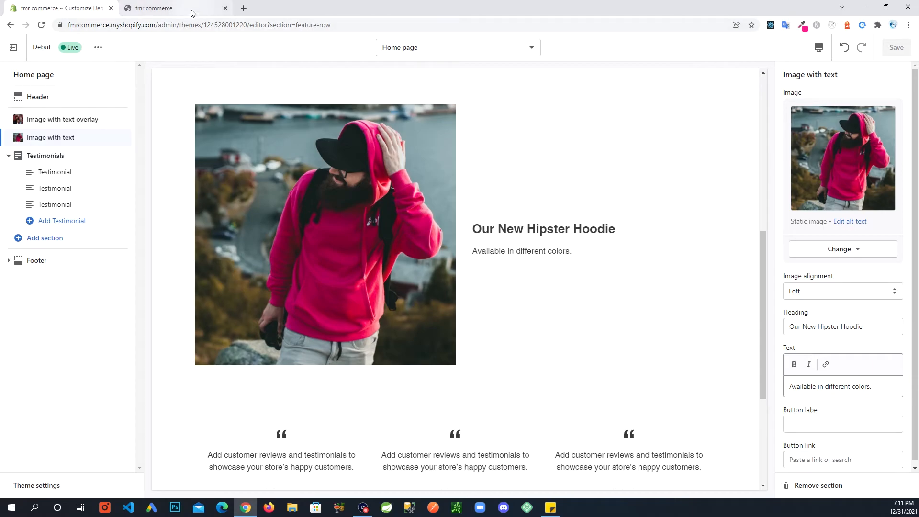
# - Reload the storefront preview and review the home page down to the testimonials, looking over the testimonial blocks in the editor as well
pyautogui.click(153, 9)
pyautogui.click(44, 24)
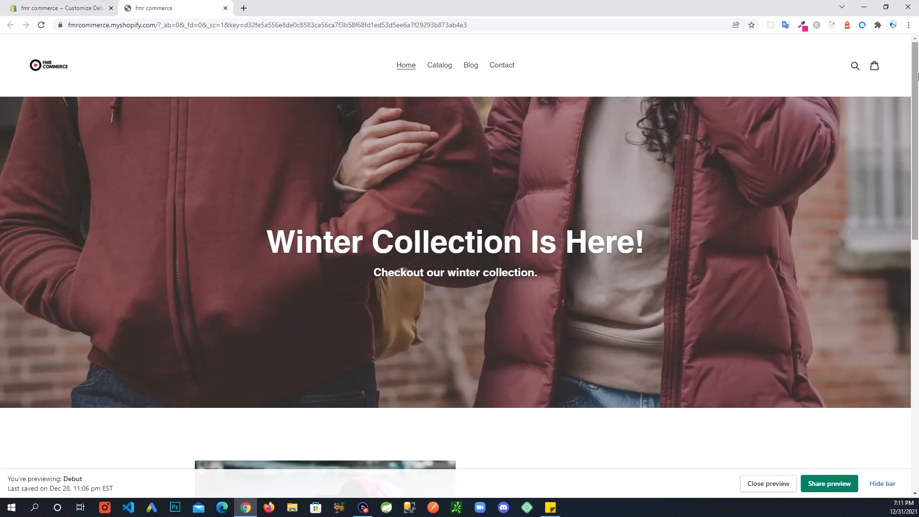
pyautogui.moveTo(918, 77)
pyautogui.mouseDown()
pyautogui.moveTo(918, 291)
pyautogui.moveTo(918, 76)
pyautogui.mouseUp()
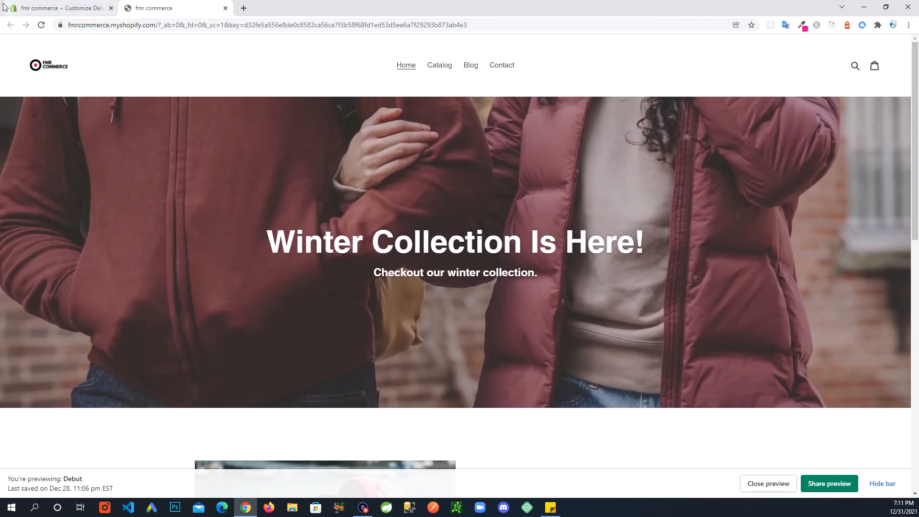
pyautogui.click(40, 7)
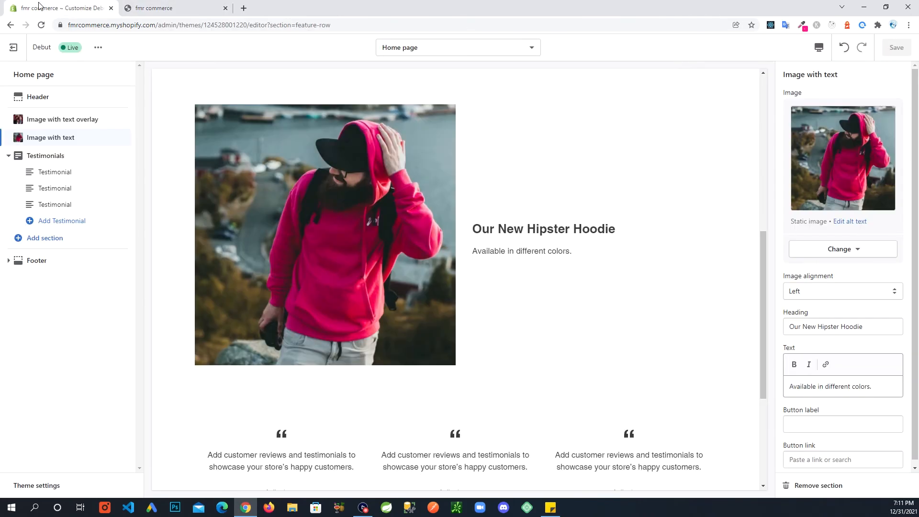
pyautogui.click(56, 175)
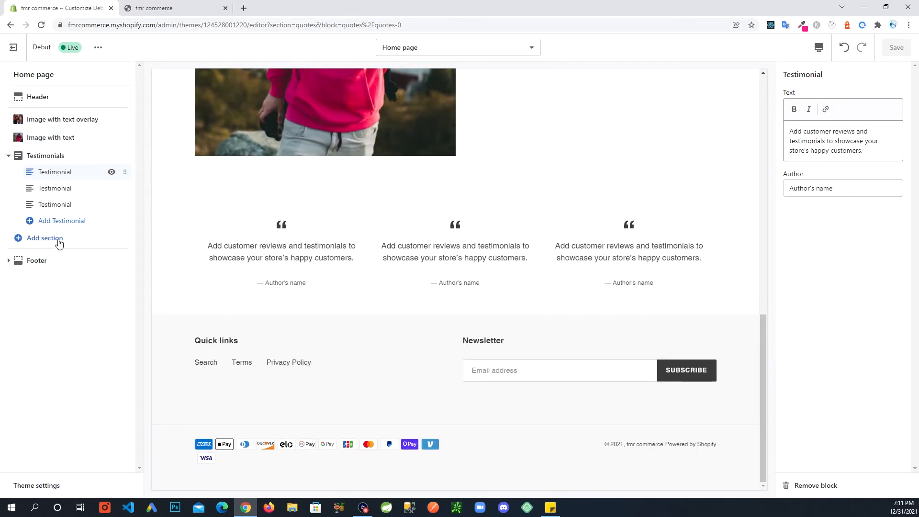
pyautogui.click(60, 189)
pyautogui.click(56, 173)
pyautogui.click(191, 8)
pyautogui.scroll(-2, 504, 301)
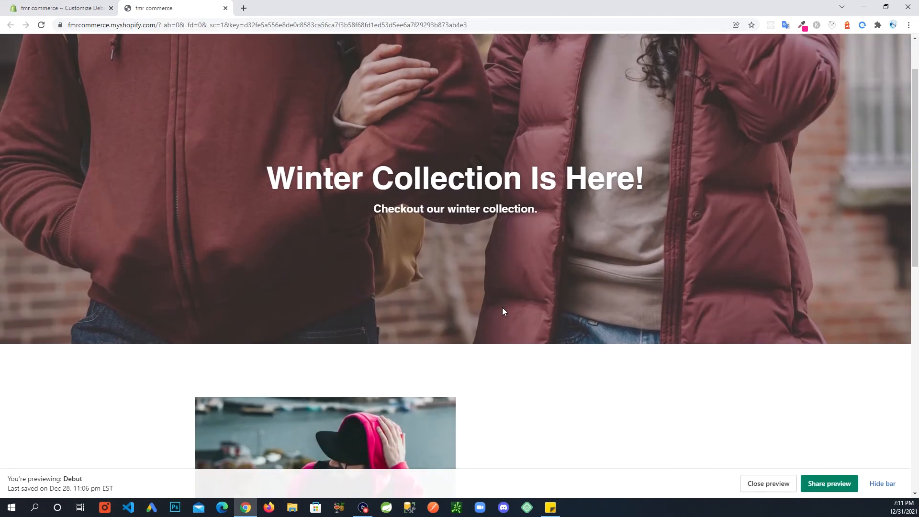
pyautogui.scroll(-10, 502, 311)
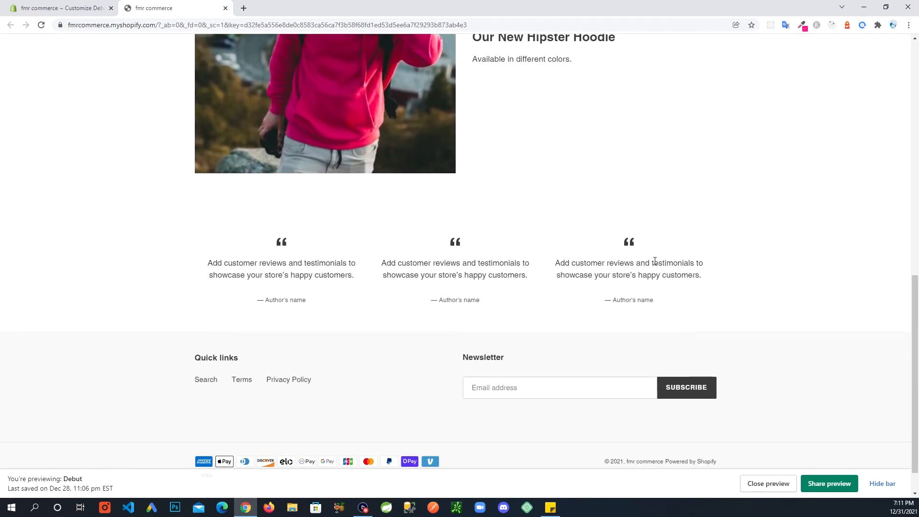
pyautogui.click(64, 10)
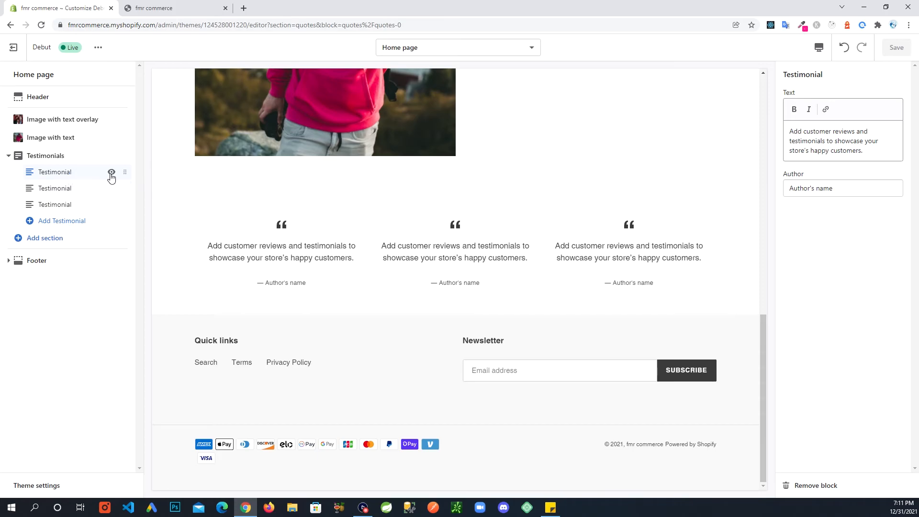
# - Move the first testimonial to second place and replace its text with "Great service and great products. Will buy again."
pyautogui.moveTo(125, 172); pyautogui.dragTo(125, 191)
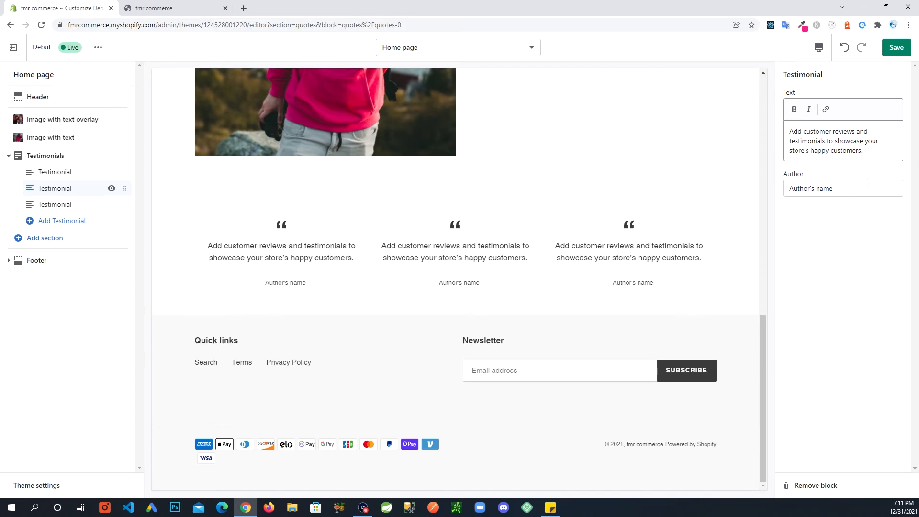
pyautogui.moveTo(868, 149); pyautogui.dragTo(790, 132)
pyautogui.write('Greate')
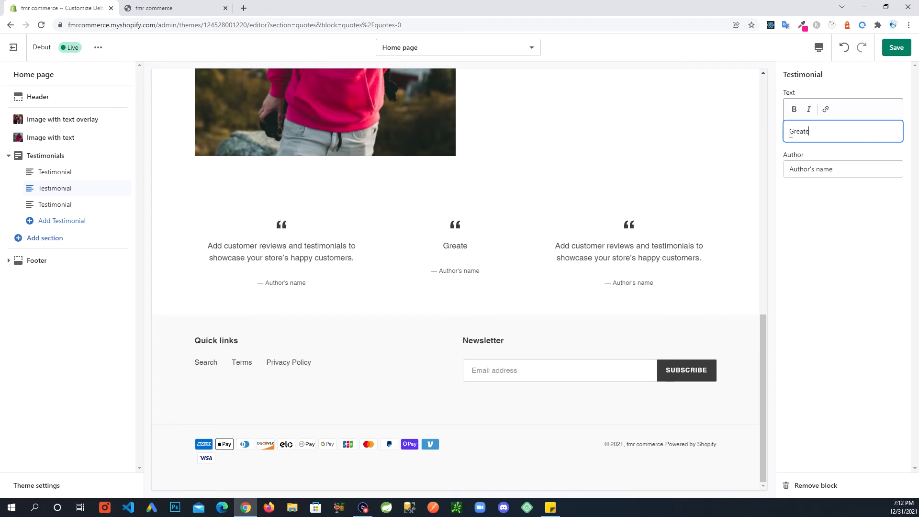
pyautogui.press('BackSpace')
pyautogui.write('service and greate')
pyautogui.press('BackSpace')
pyautogui.write('produ')
pyautogui.write('cts')
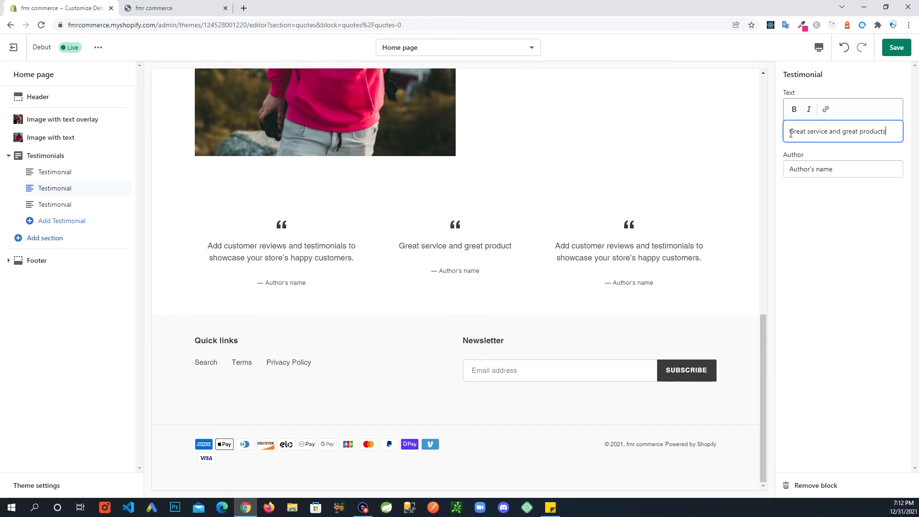
pyautogui.write('. Wi')
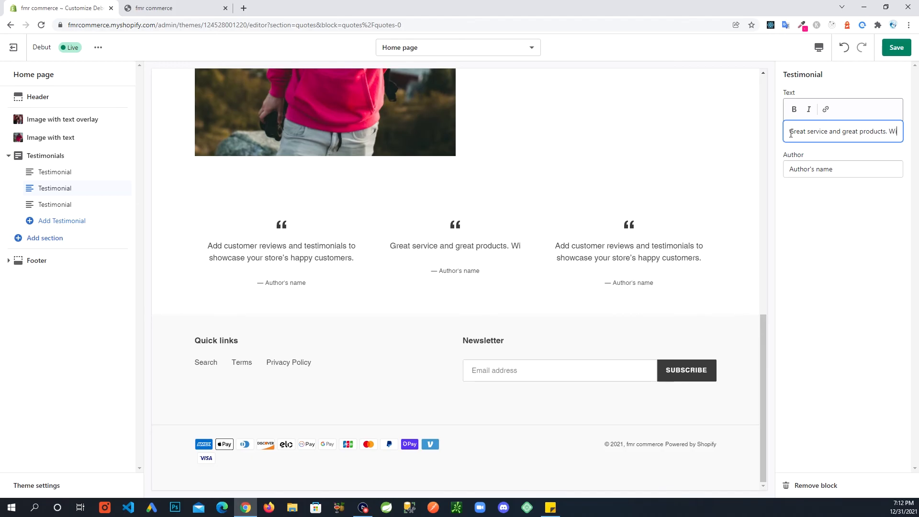
pyautogui.write('ll buy again.')
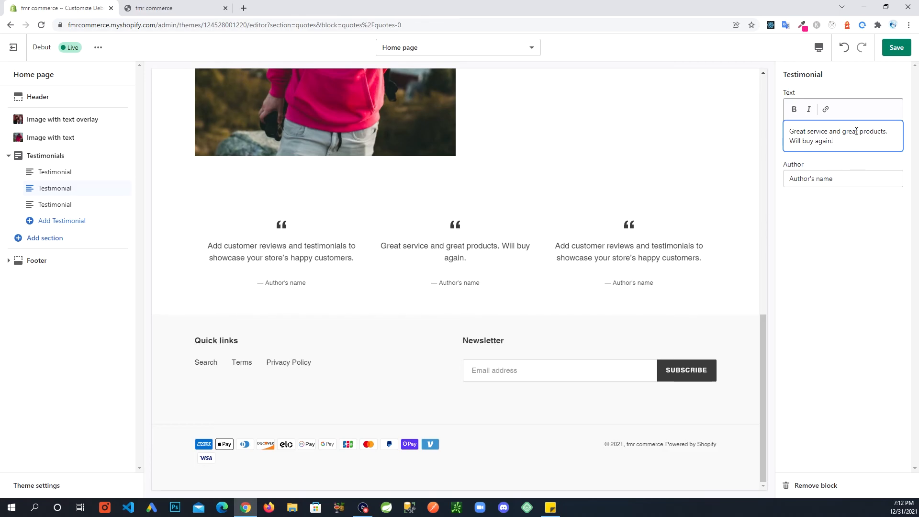
# - Save the edited testimonial, move it up to first place, and save the theme again
pyautogui.click(893, 47)
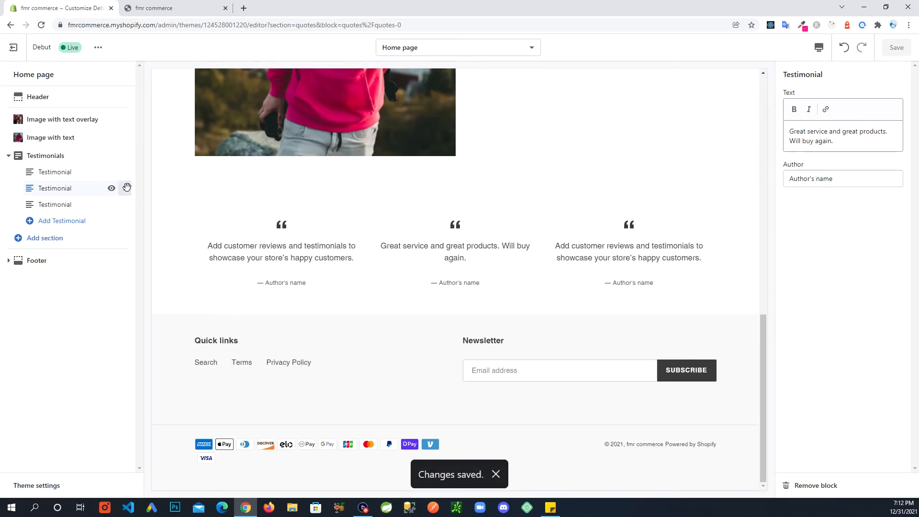
pyautogui.moveTo(125, 188); pyautogui.dragTo(123, 173)
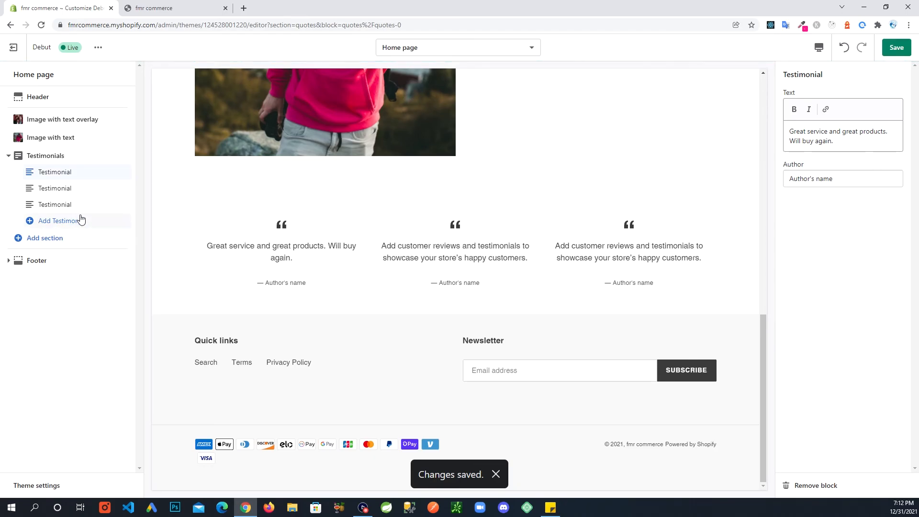
pyautogui.click(896, 47)
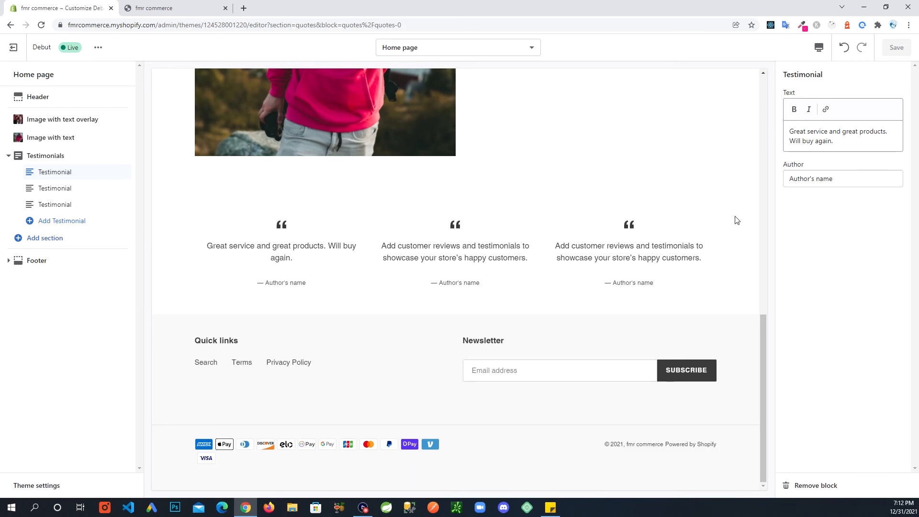
# - Add a fourth testimonial with the text "Love these products" and save the theme
pyautogui.click(54, 222)
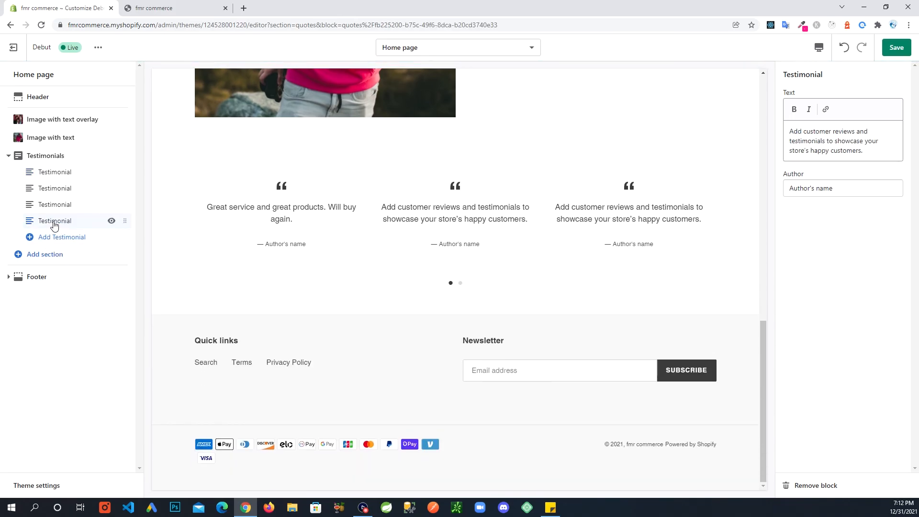
pyautogui.click(887, 152)
pyautogui.hotkey('ctrl', 'a')
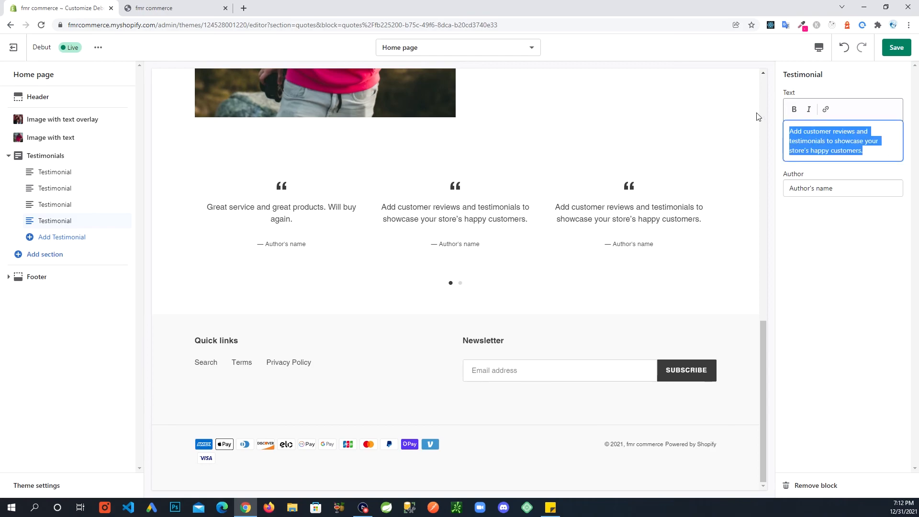
pyautogui.write('Love these products')
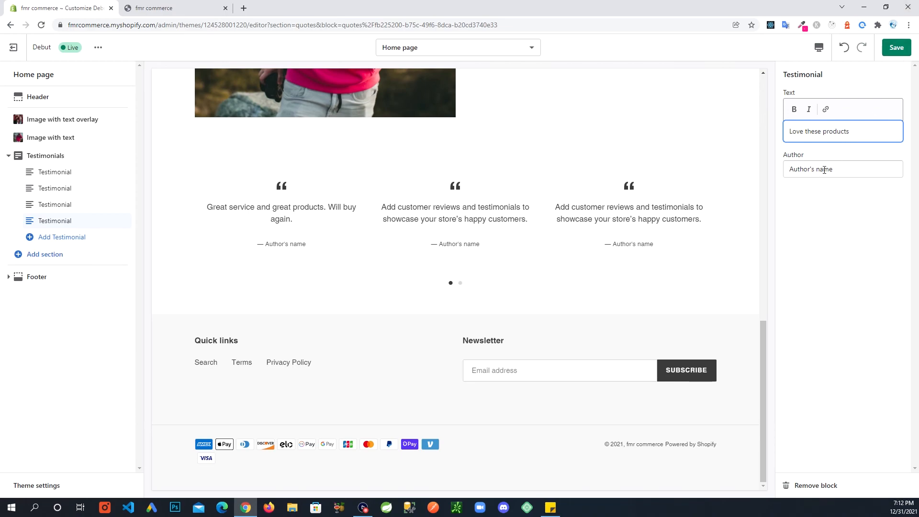
pyautogui.click(892, 48)
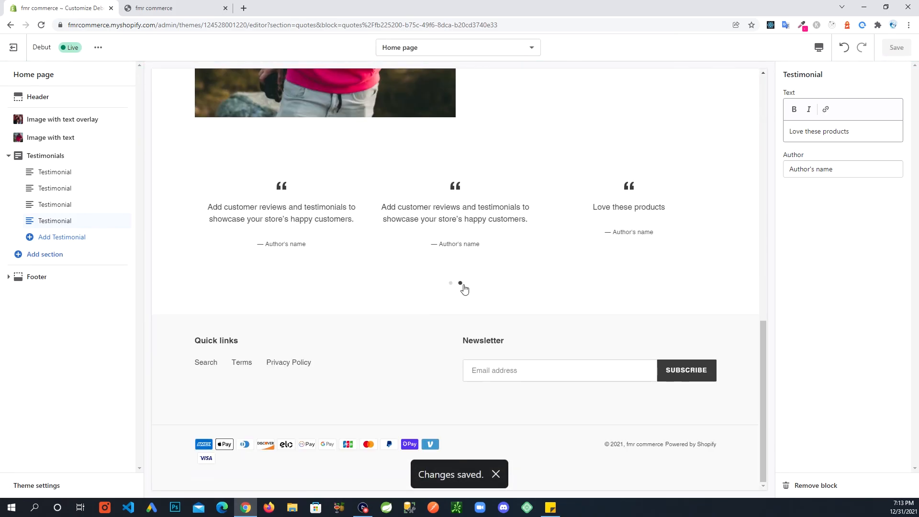
# - Reload the storefront preview and check both slides of the testimonials carousel
pyautogui.click(166, 8)
pyautogui.click(41, 25)
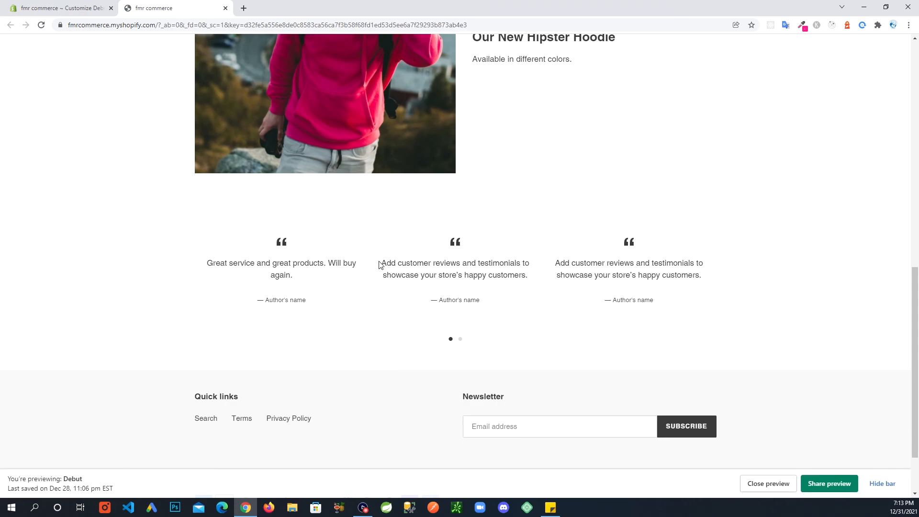
pyautogui.click(460, 339)
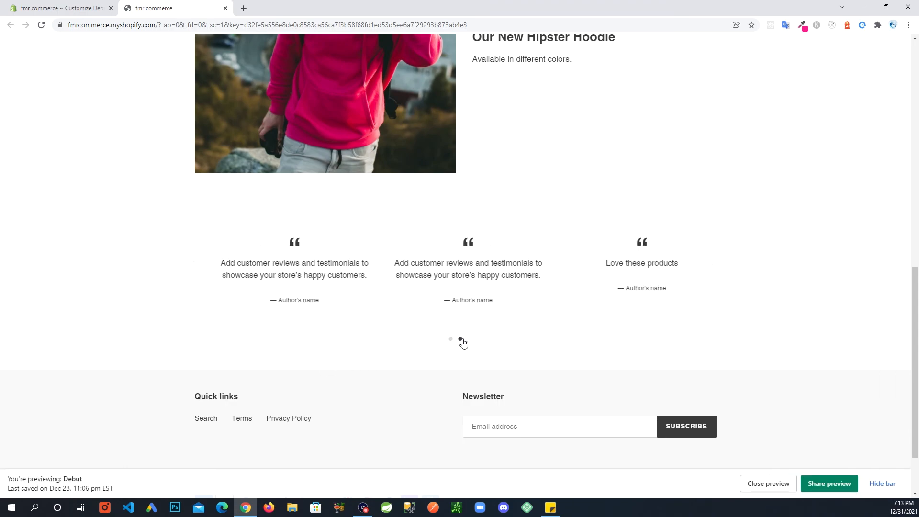
pyautogui.click(450, 340)
pyautogui.moveTo(558, 283); pyautogui.dragTo(423, 286)
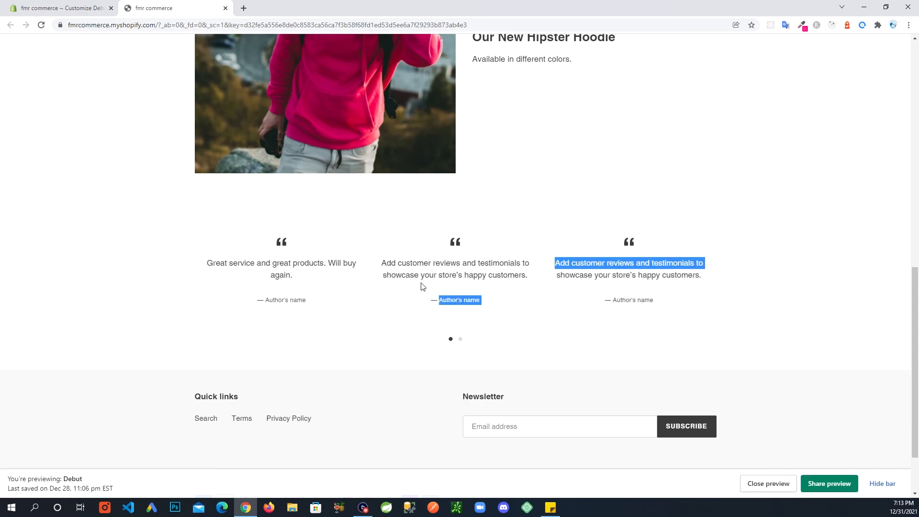
# - Review the whole home page in the storefront preview, from the header and winter collection banner to the testimonials and footer
pyautogui.click(462, 297)
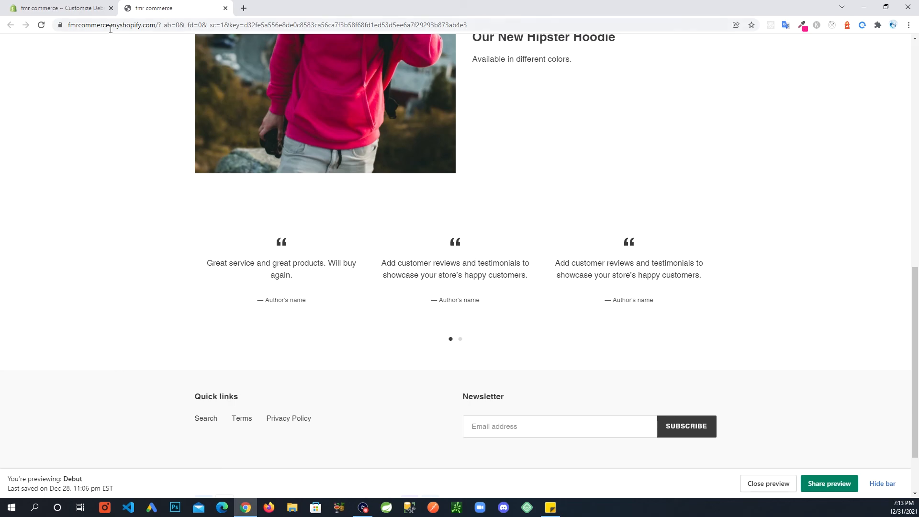
pyautogui.click(56, 14)
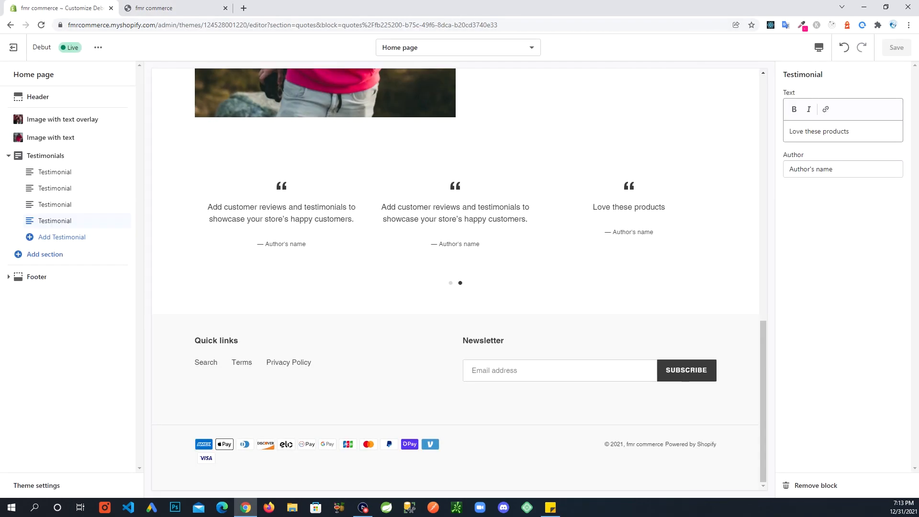
pyautogui.click(189, 15)
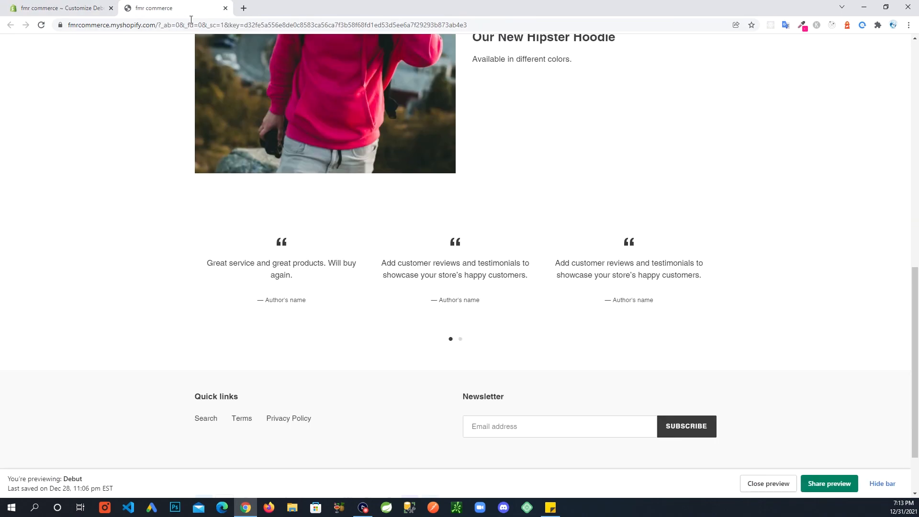
pyautogui.moveTo(911, 293); pyautogui.dragTo(909, 67)
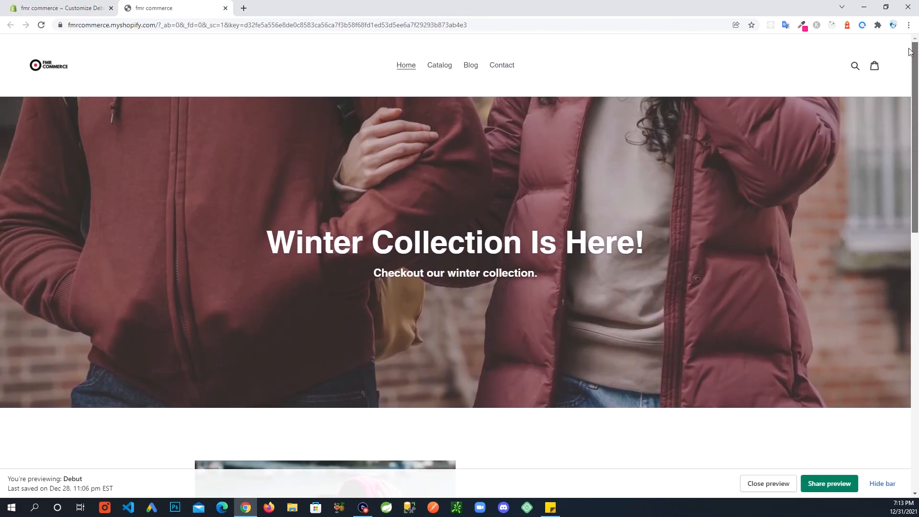
pyautogui.scroll(-12, 886, 205)
pyautogui.scroll(-1, 873, 322)
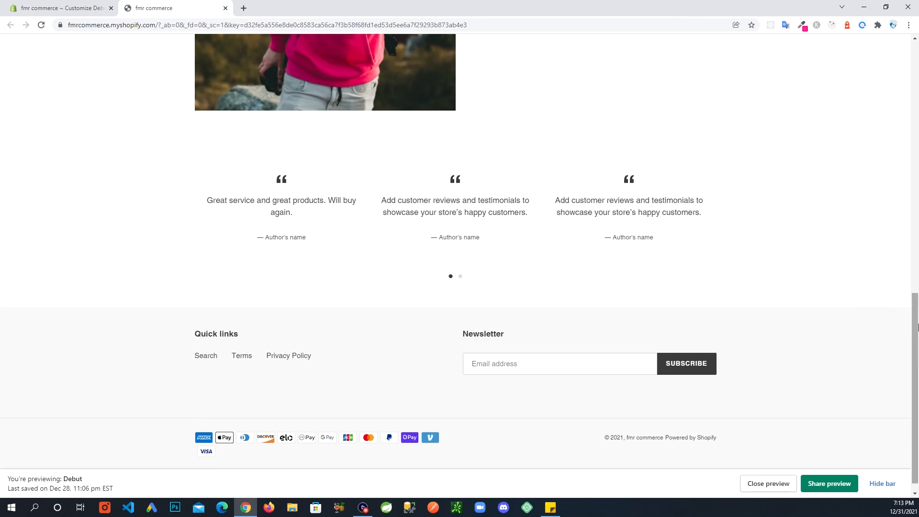
pyautogui.scroll(1, 916, 316)
pyautogui.moveTo(916, 316); pyautogui.dragTo(912, 97)
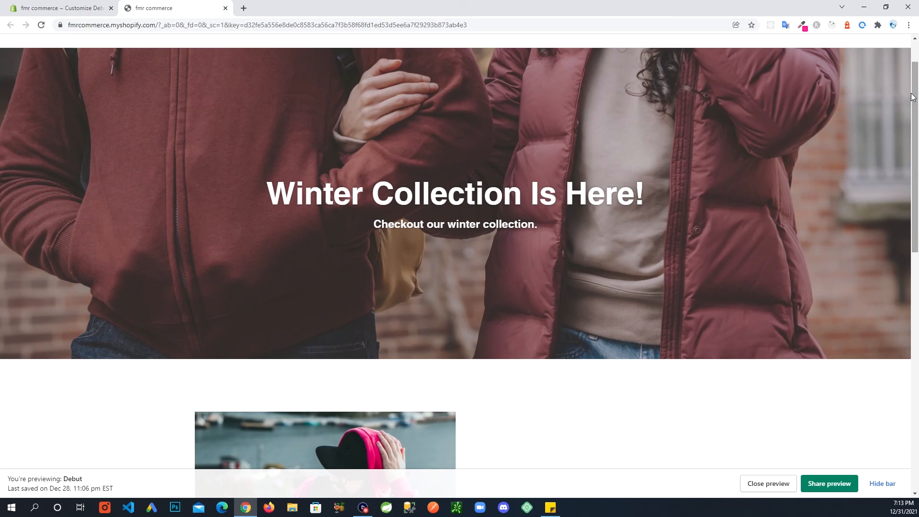
pyautogui.moveTo(916, 97); pyautogui.dragTo(898, 43)
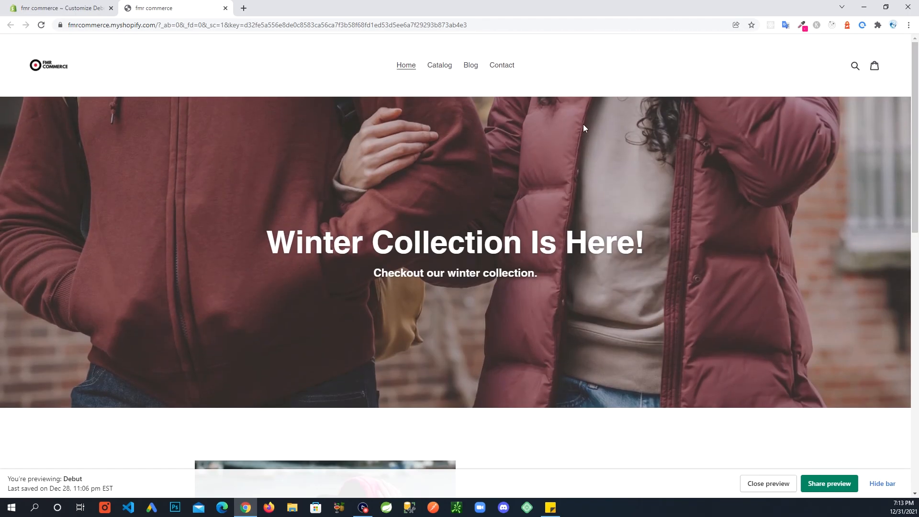